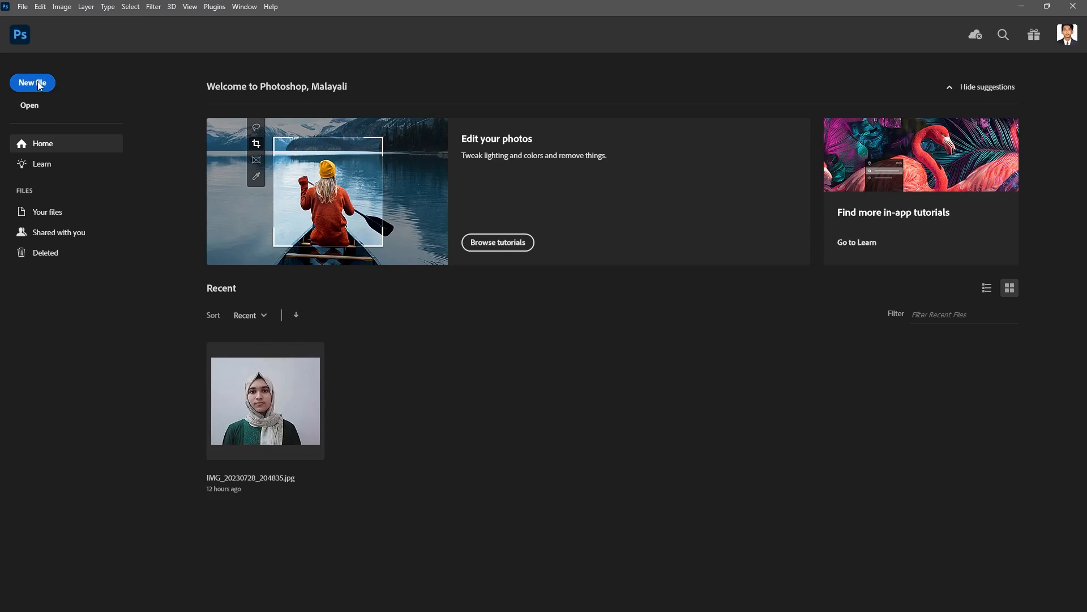
Step: Start a new document and choose the A3 print preset from the full list of presets
left_click(41, 85)
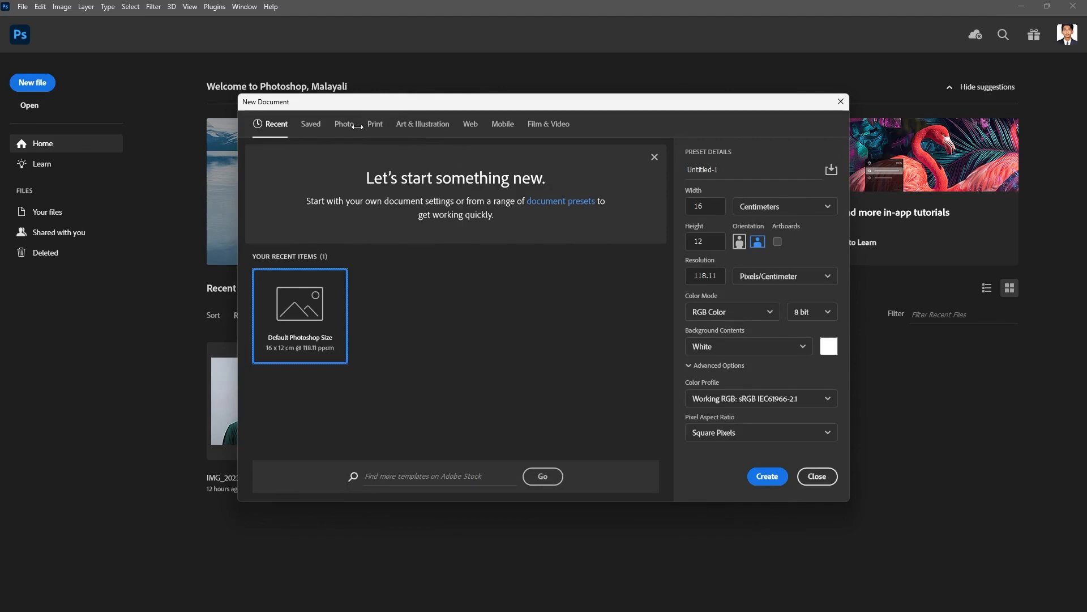
left_click(380, 128)
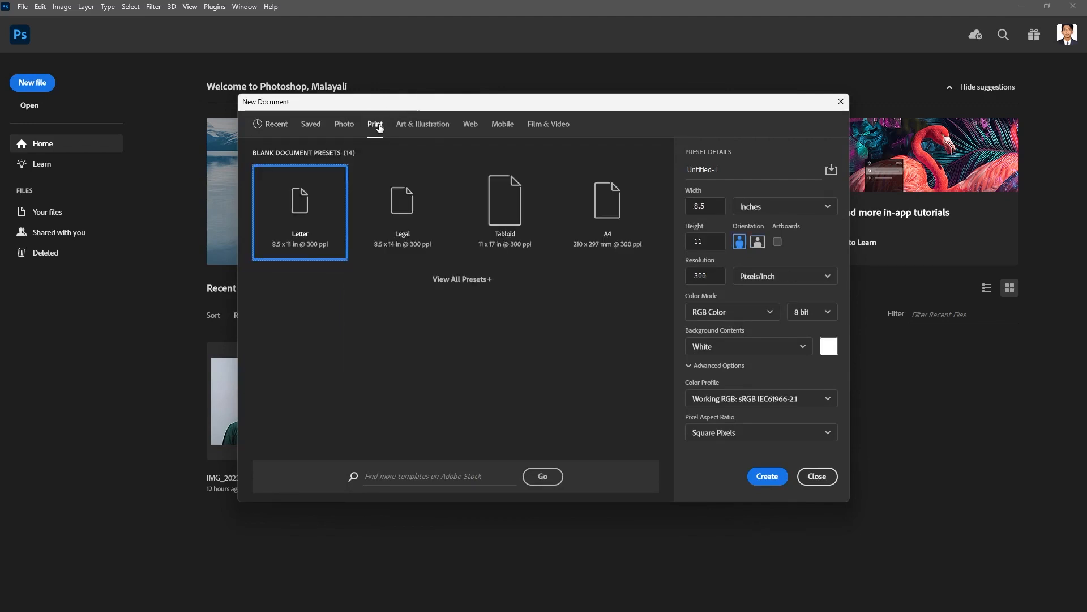
left_click(347, 125)
left_click(371, 129)
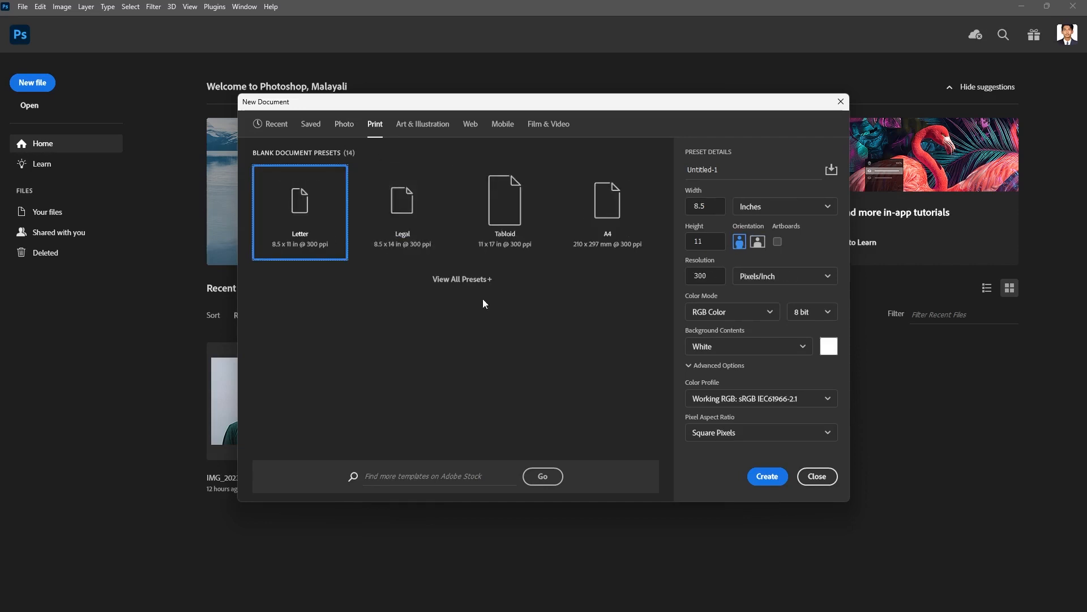
left_click(483, 280)
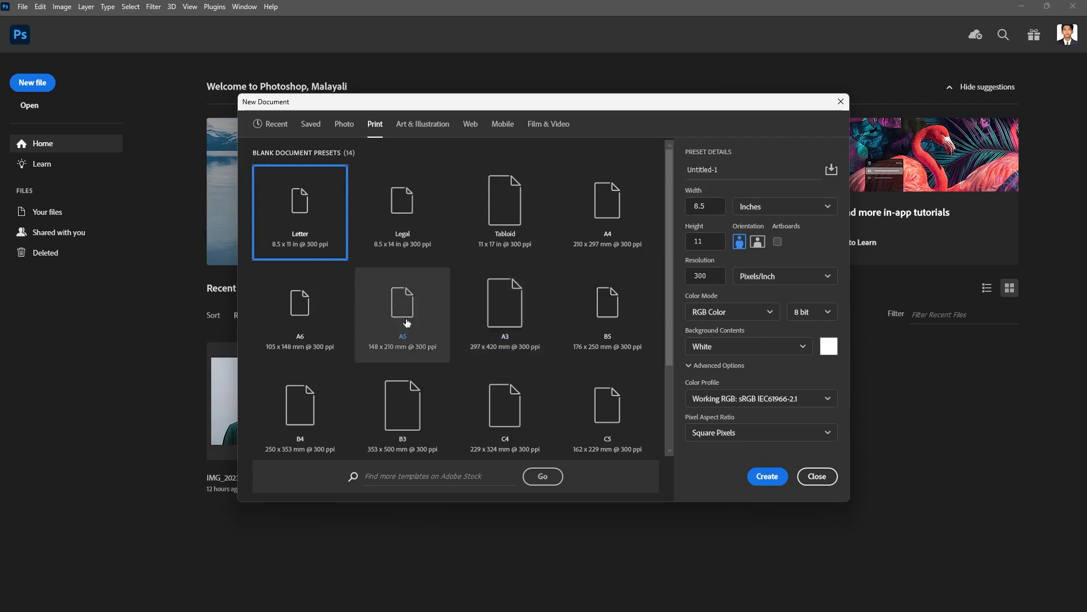
left_click(509, 323)
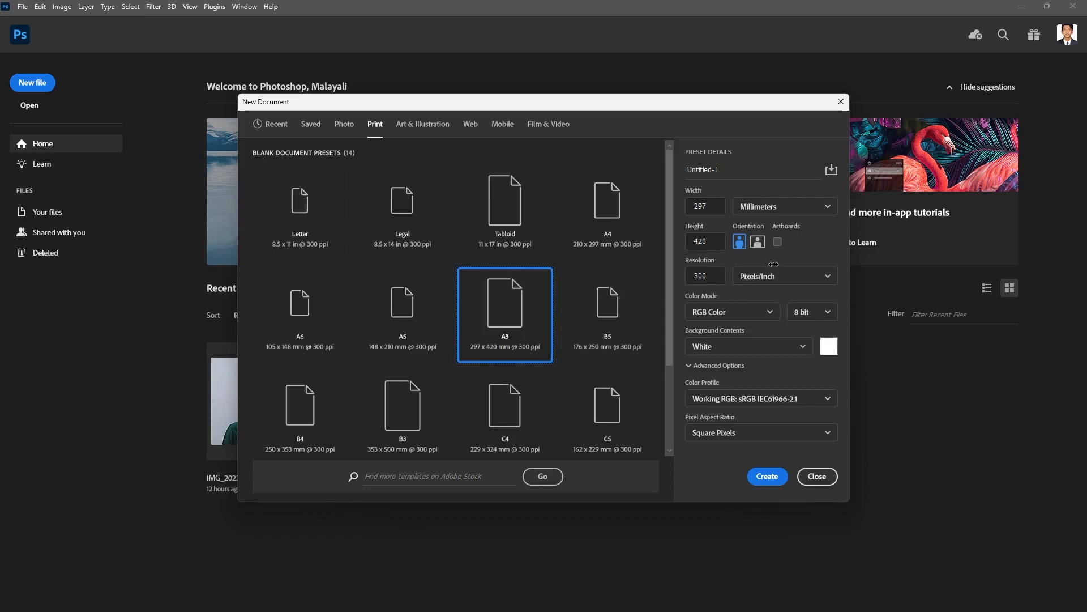
Step: Create the A3 document with its size in centimeters and a landscape orientation
left_click(798, 207)
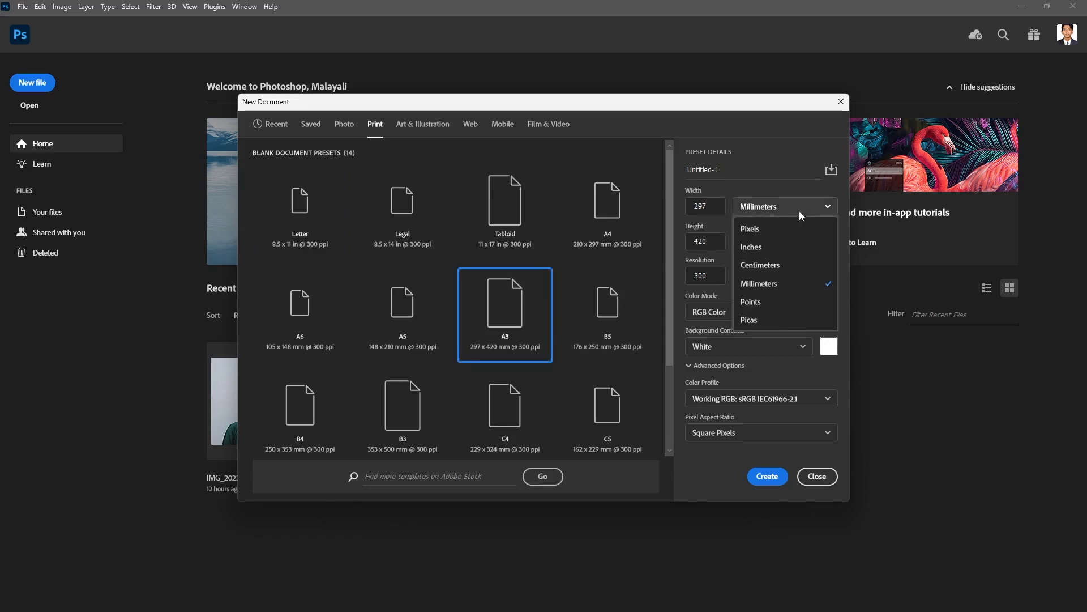
left_click(791, 265)
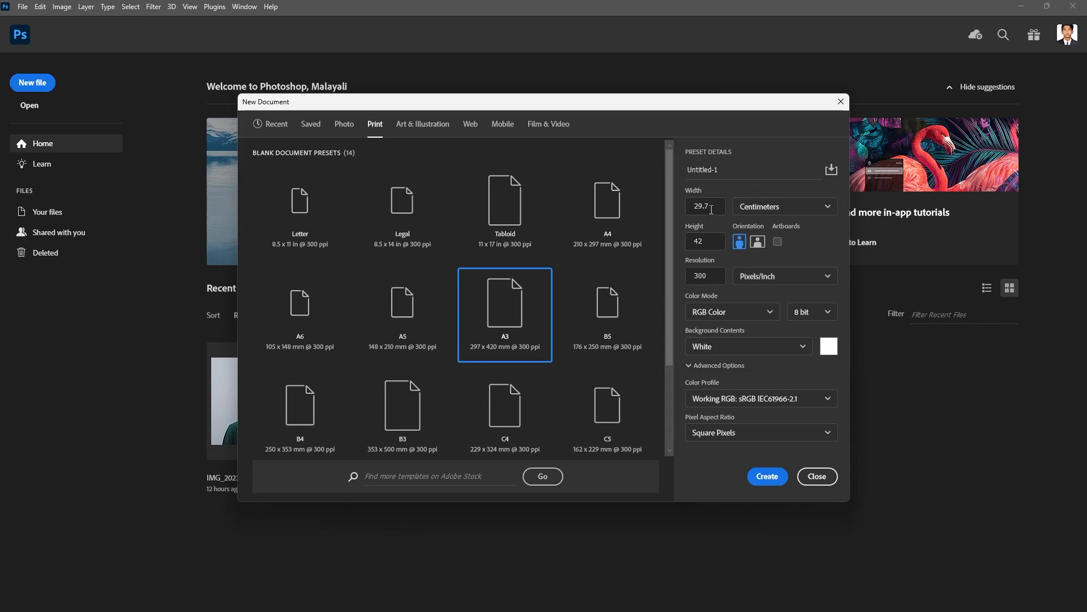
left_click(758, 241)
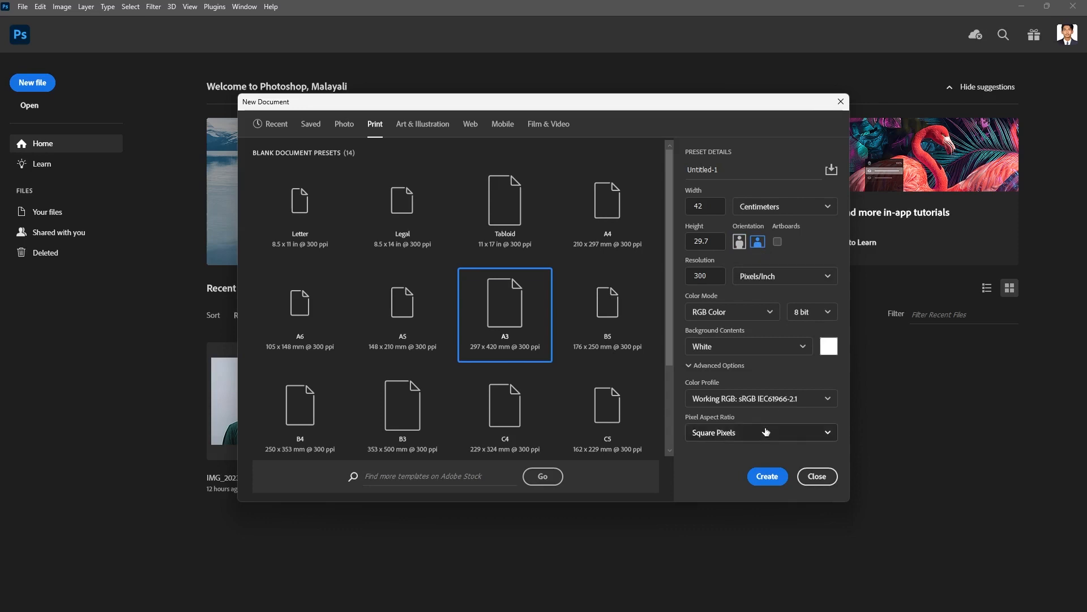
left_click(777, 479)
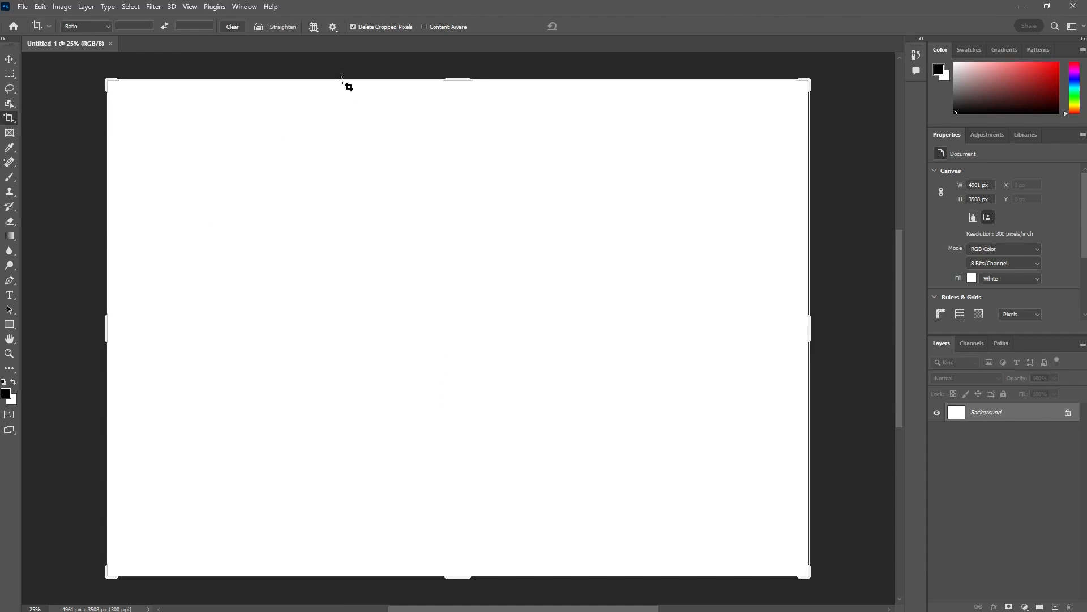
left_click(21, 6)
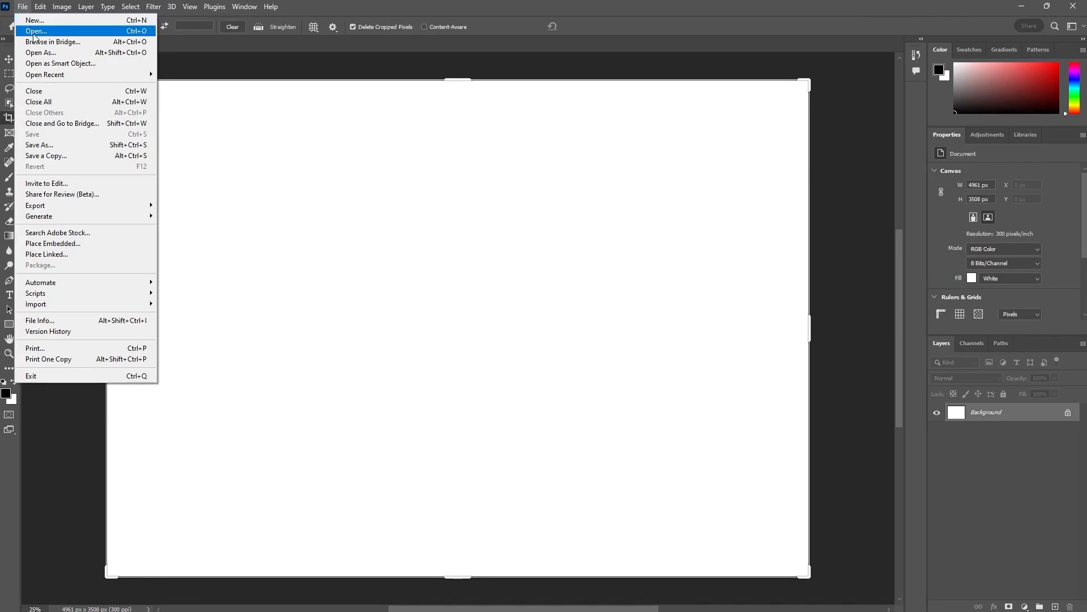
mouse_move(40, 7)
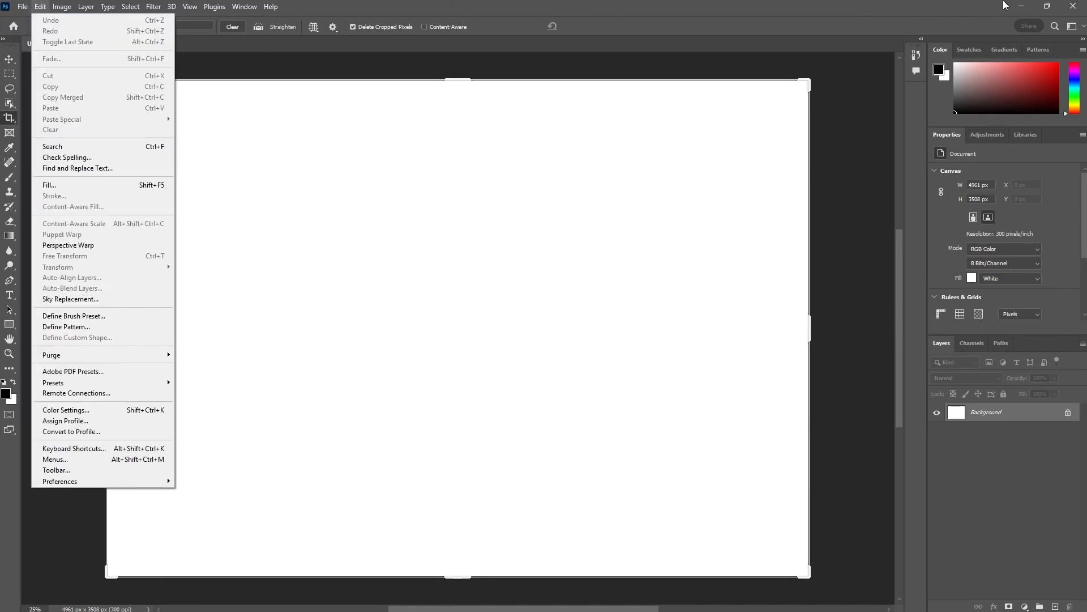
key("alt+t")
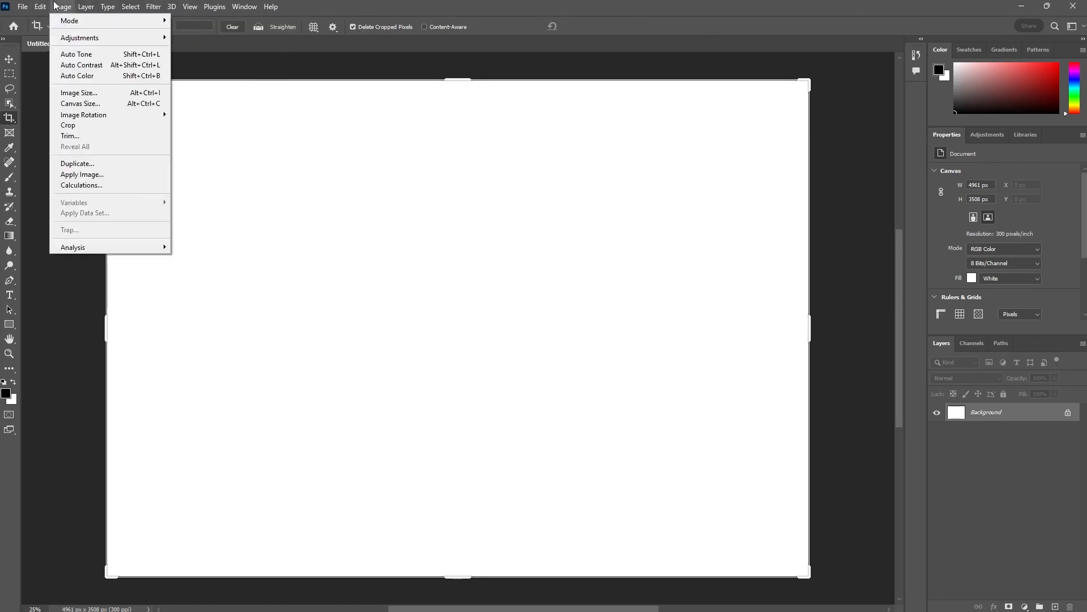
Step: Close the program window and recreate the blank 42 x 29.7 cm, 300 ppi landscape document from the home screen
left_click(9, 7)
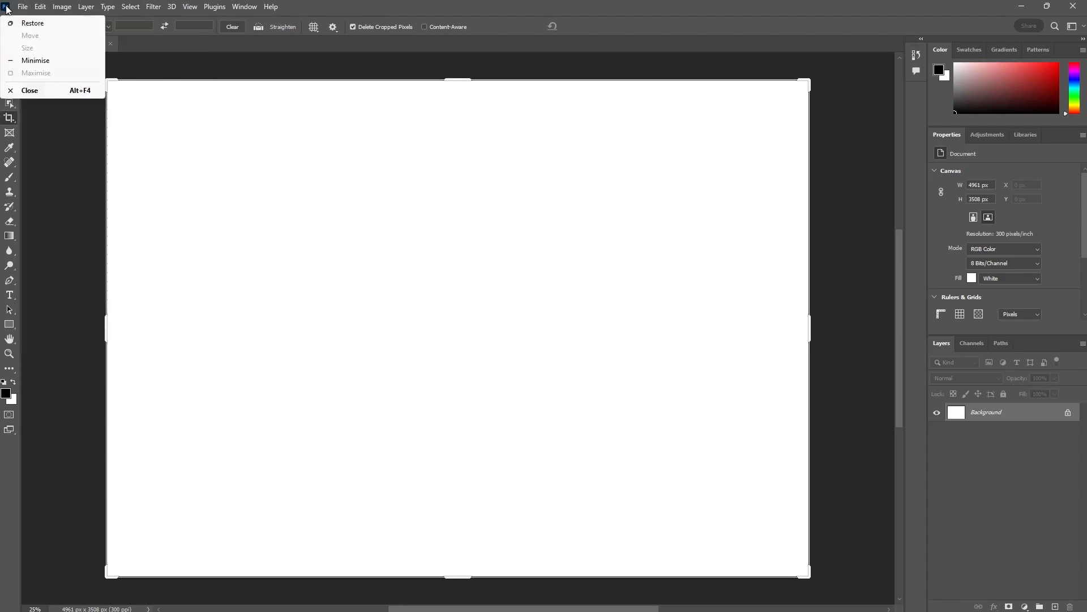
left_click(40, 92)
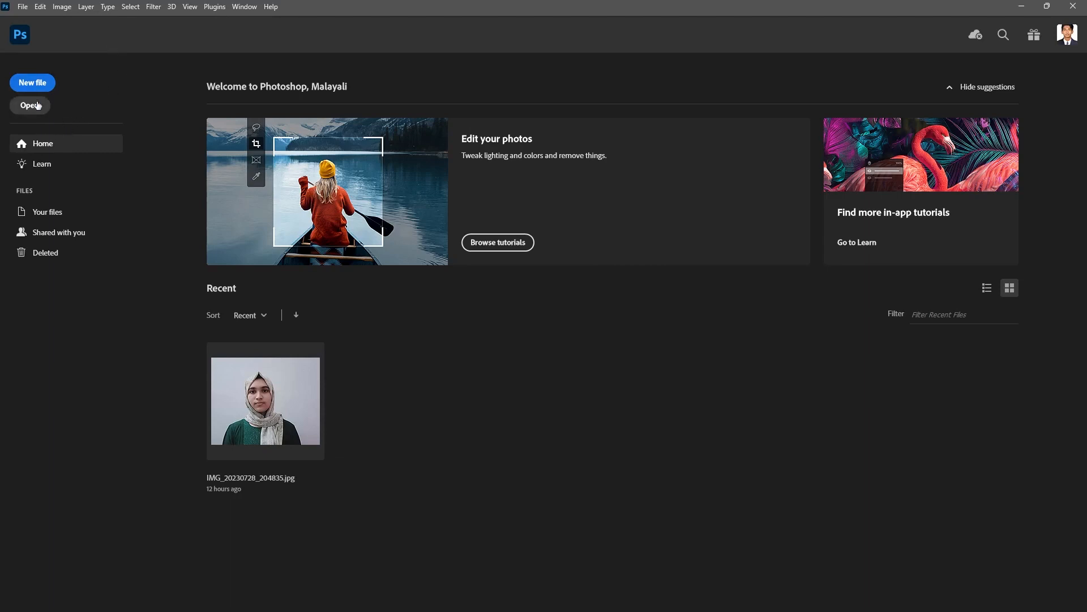
left_click(34, 83)
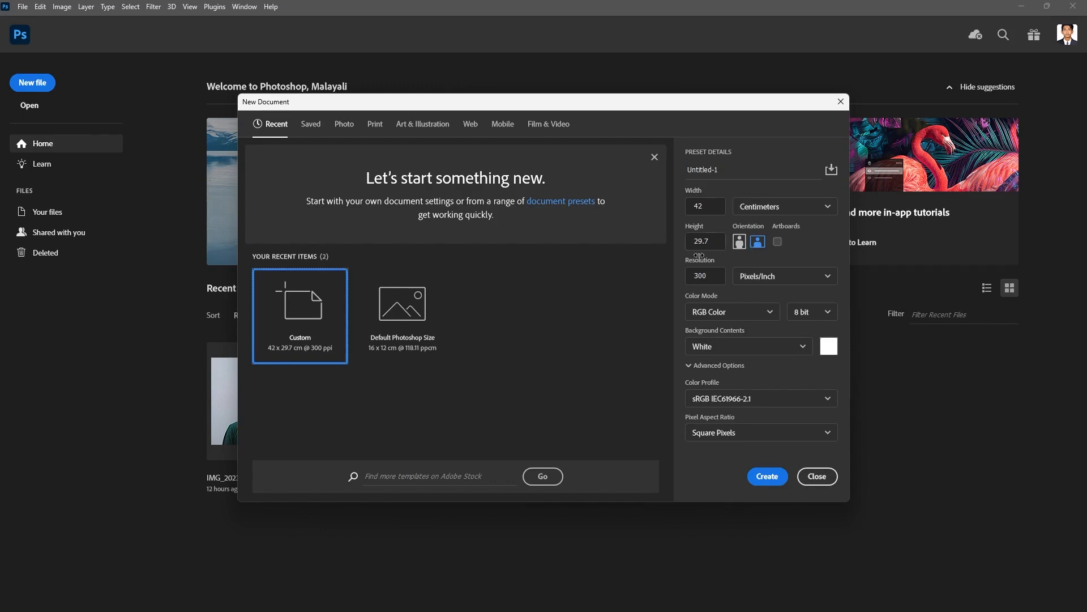
left_click(759, 476)
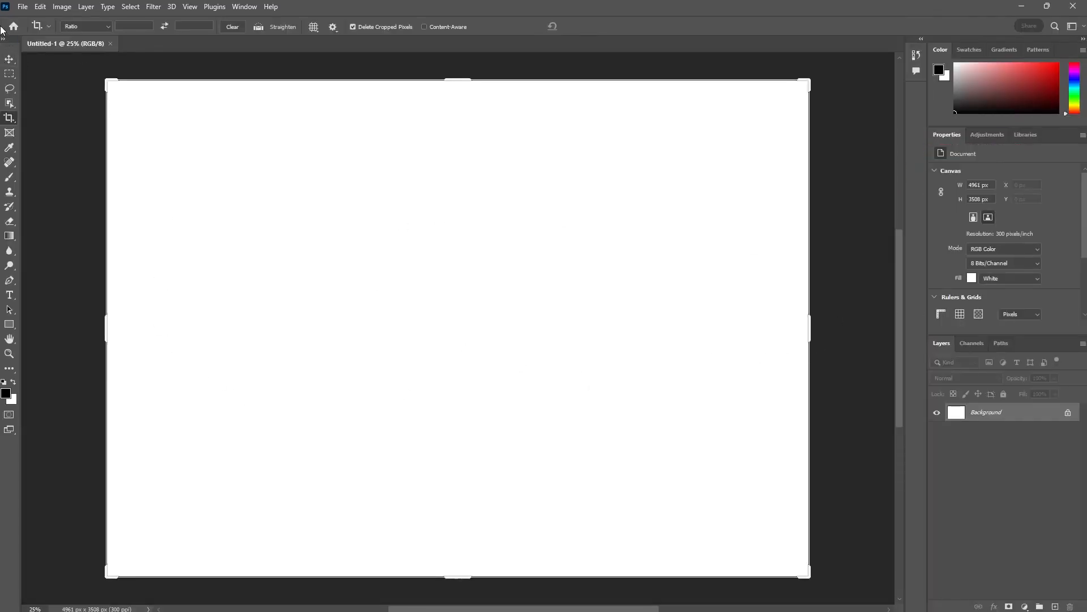
Step: Open the photo IMG_20230728_204835 from the Downloads folder
left_click(25, 7)
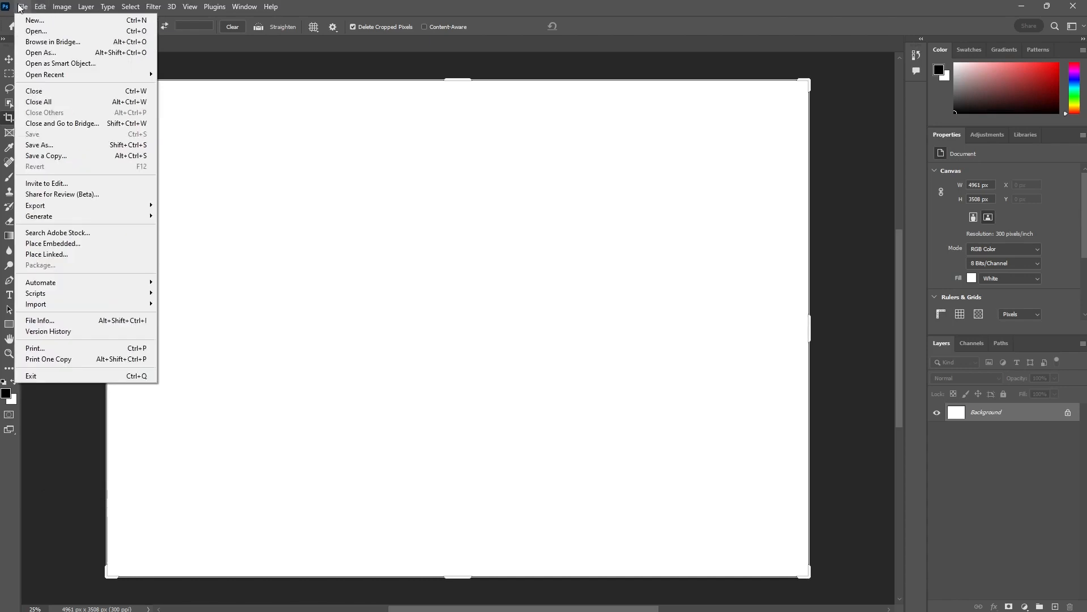
left_click(26, 31)
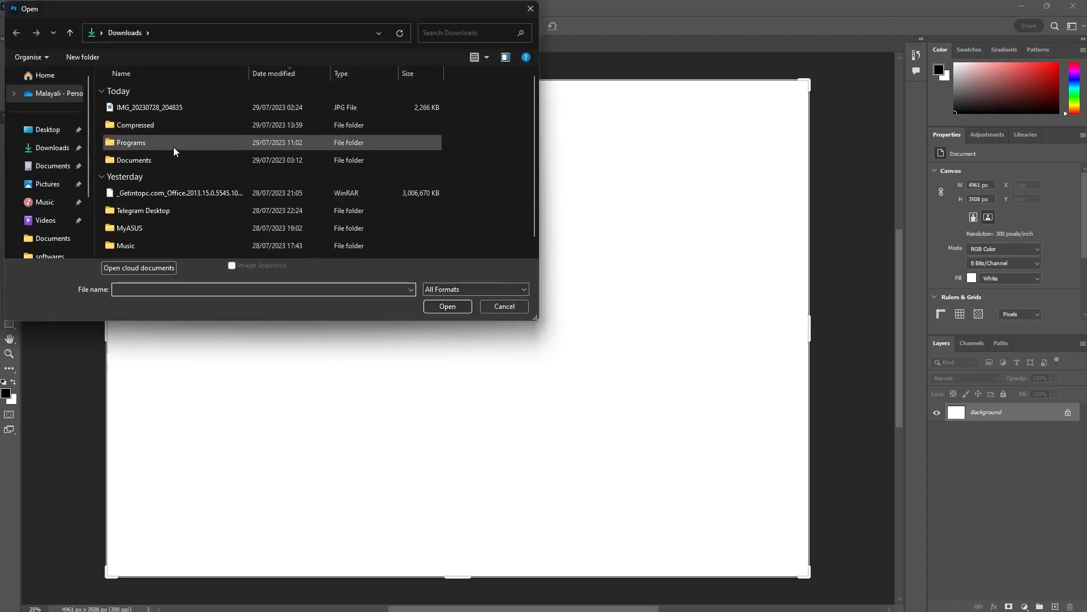
left_click(175, 108)
left_click(436, 307)
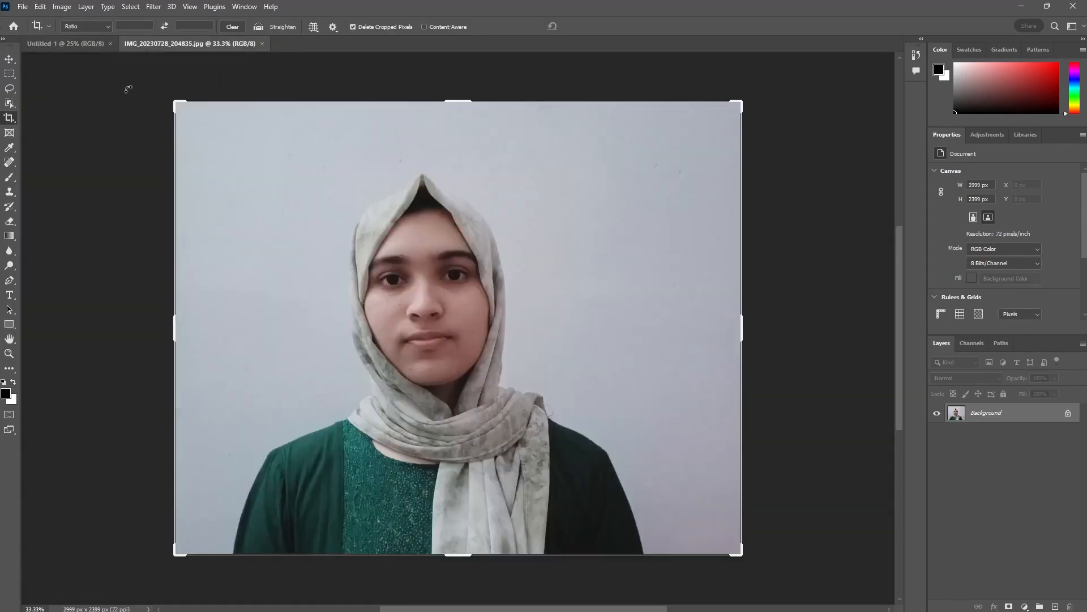
left_click_drag(177, 103, 223, 147)
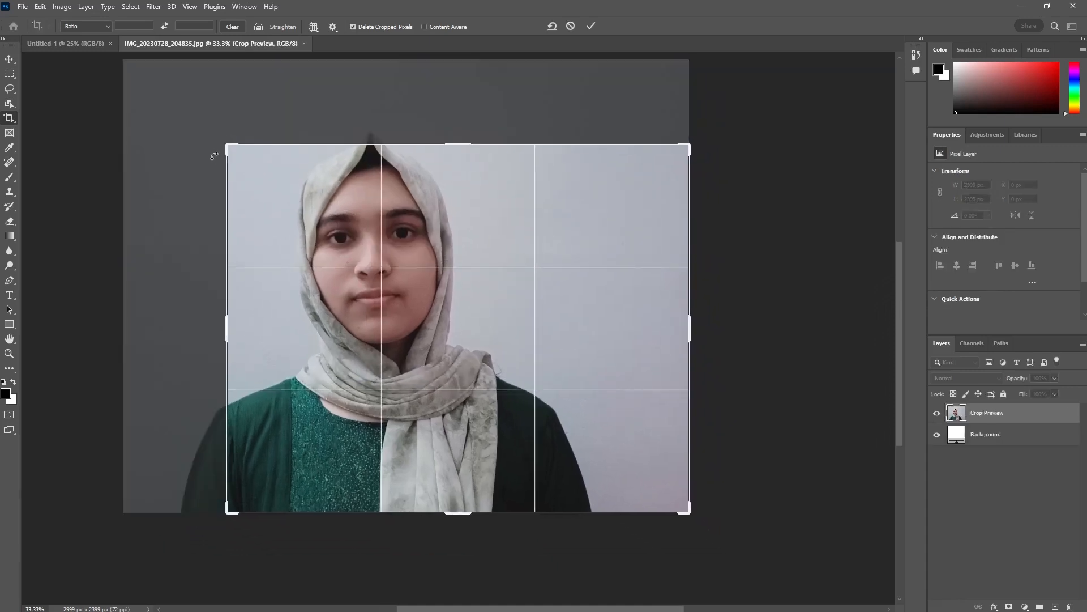
key("ctrl+z")
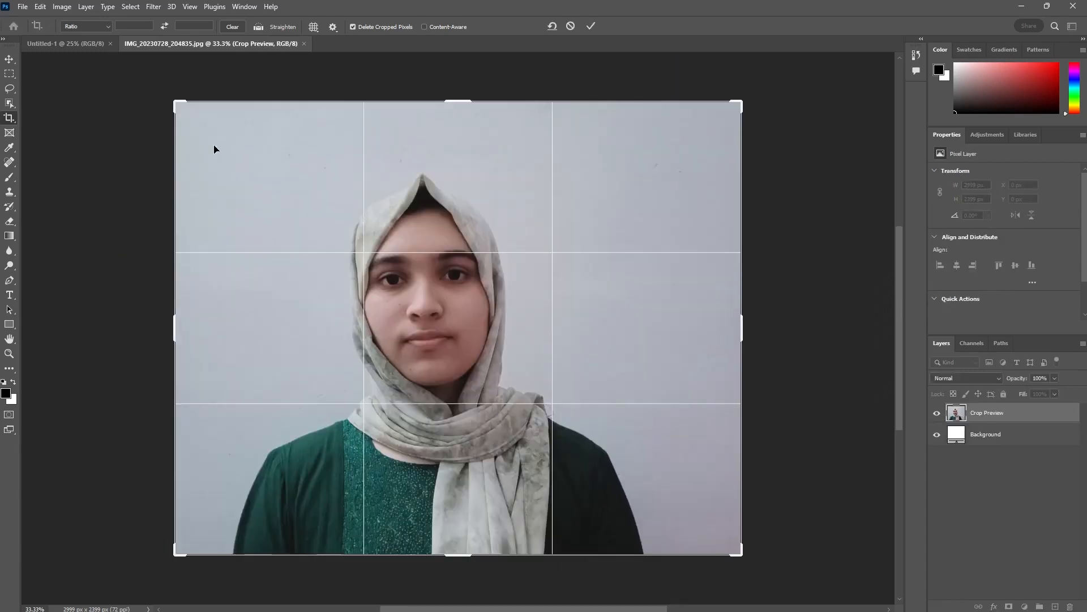
left_click(83, 46)
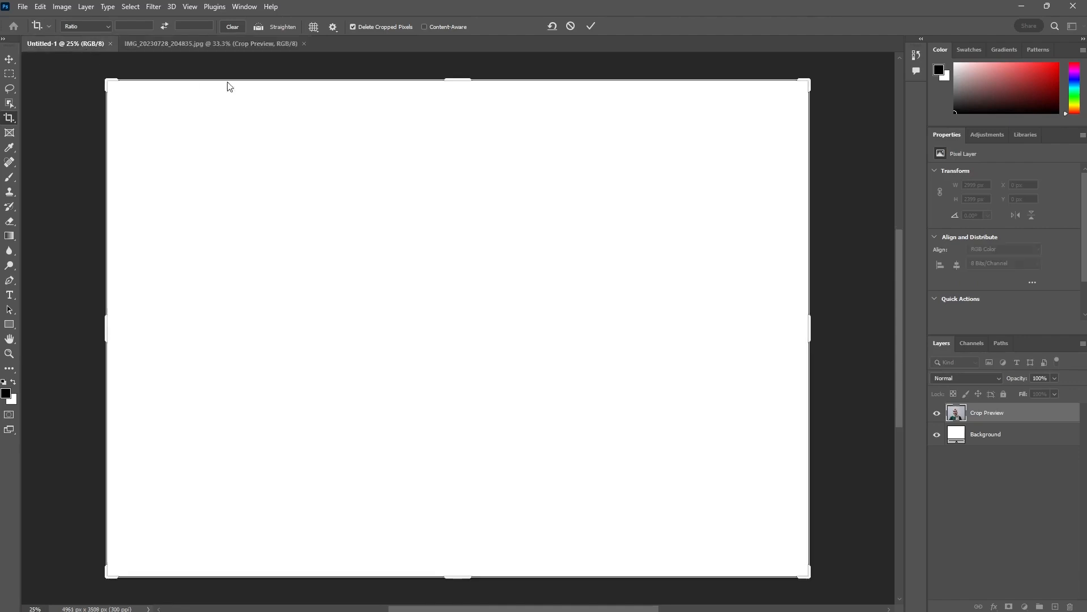
left_click(246, 41)
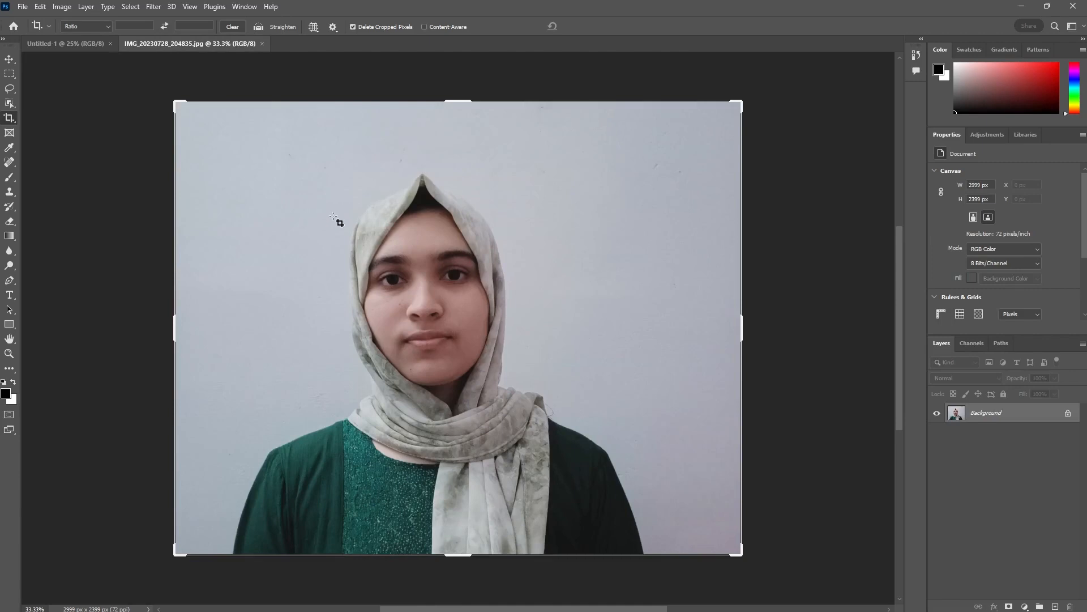
left_click_drag(336, 220, 223, 145)
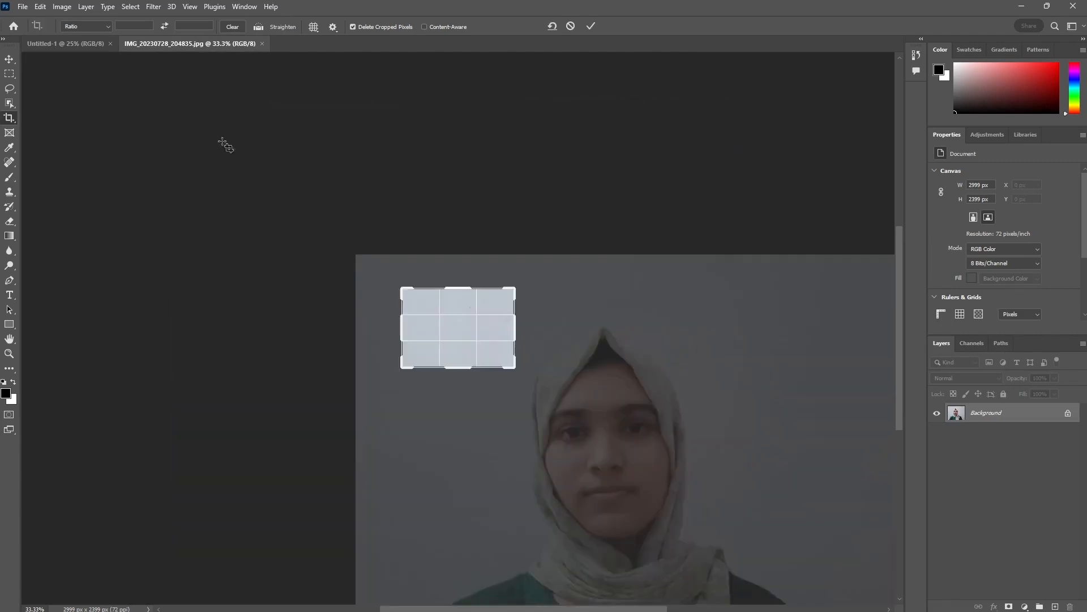
key("Return")
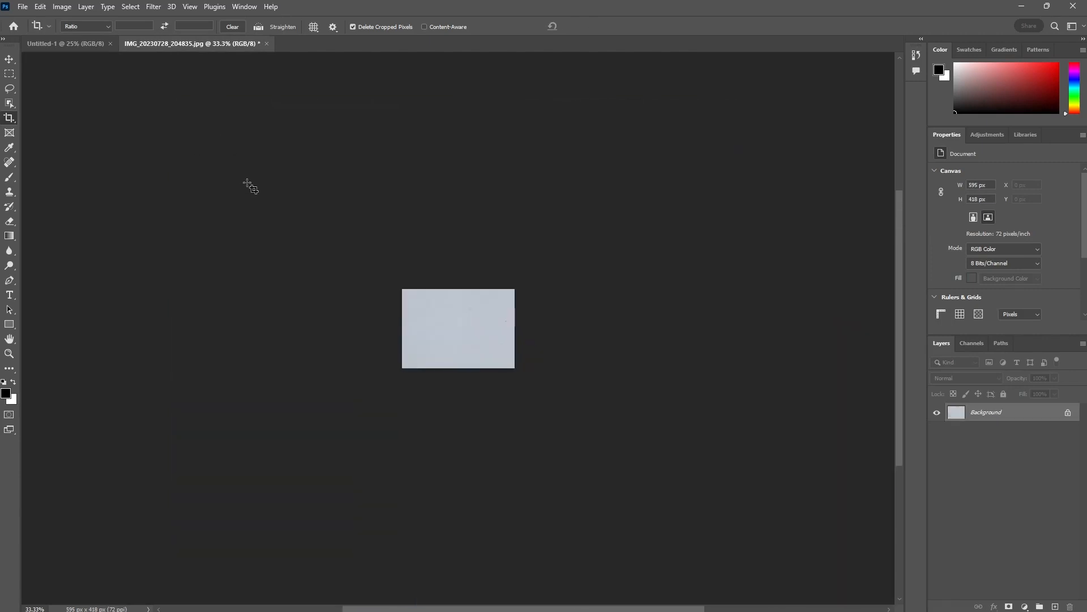
key("ctrl+z")
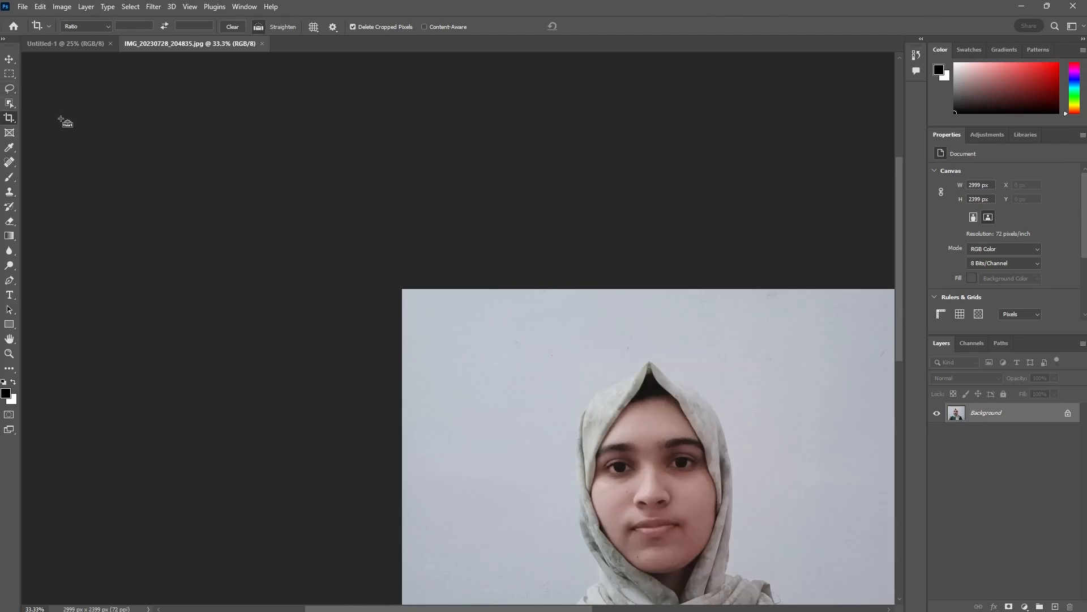
Step: Copy the portrait photo into the blank Untitled-1 document with the Move tool, placing it near the middle of the canvas
left_click(9, 59)
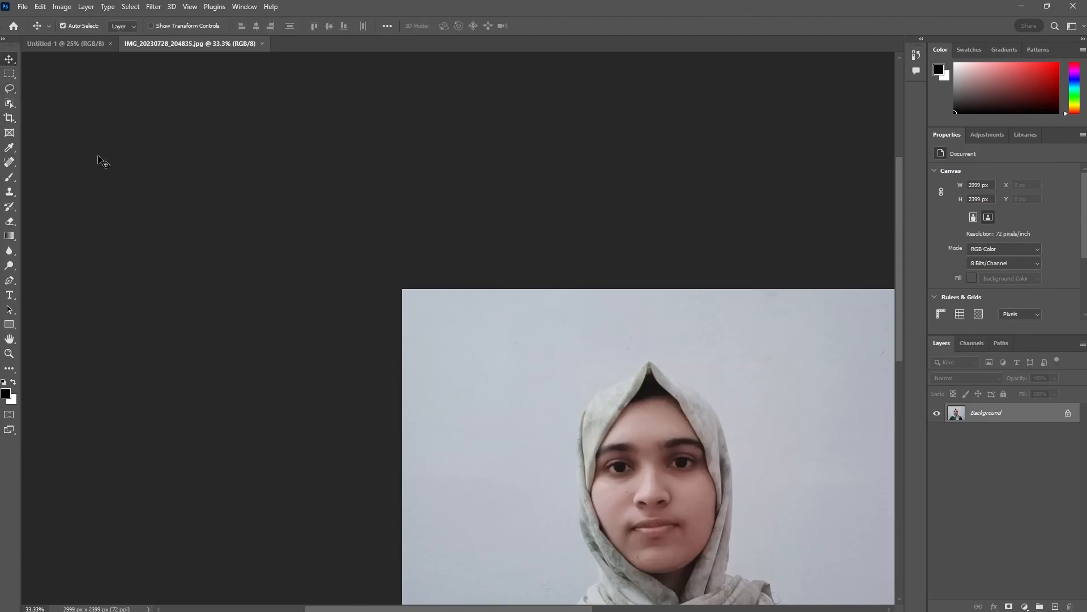
scroll(507, 383, "down", 2)
scroll(520, 390, "down", 4)
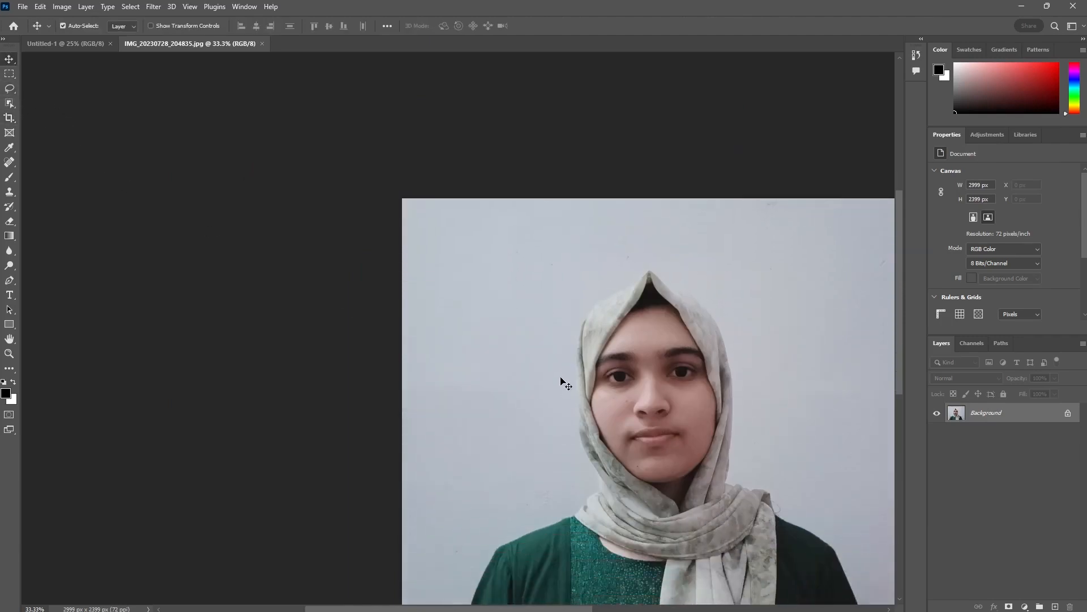
key("ctrl+minus")
key("ctrl+minus")
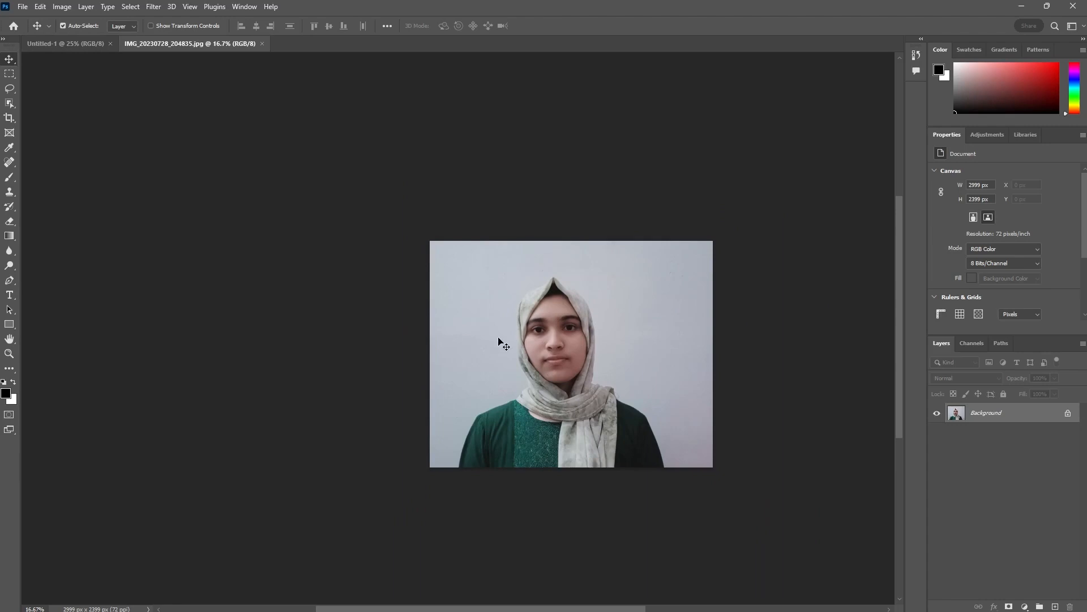
left_click_drag(501, 343, 478, 322)
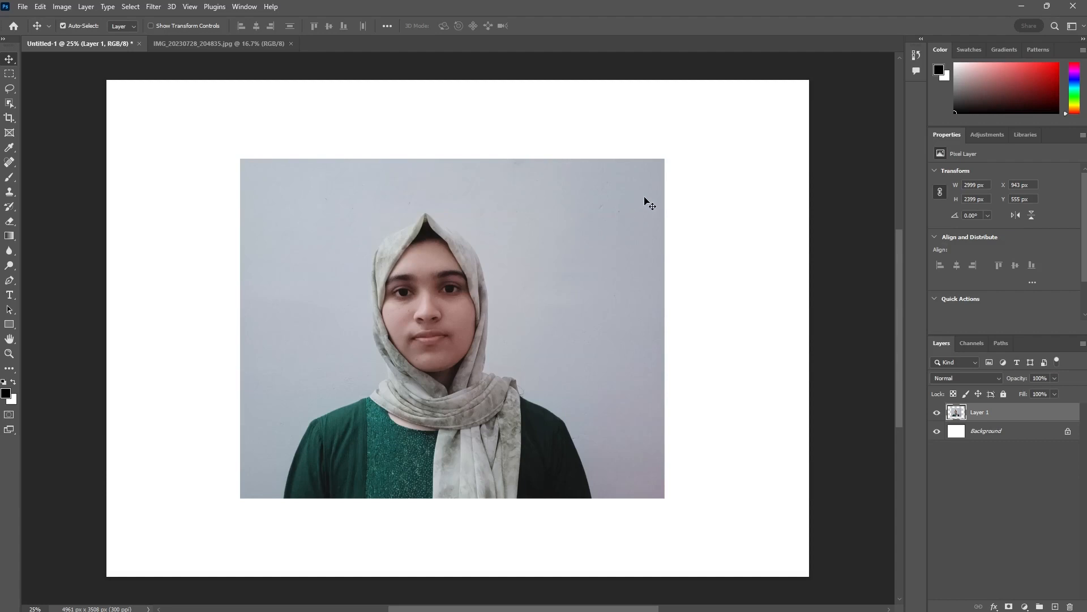
Step: Add a line of text with the person's first name on the white canvas above the photo
left_click(9, 297)
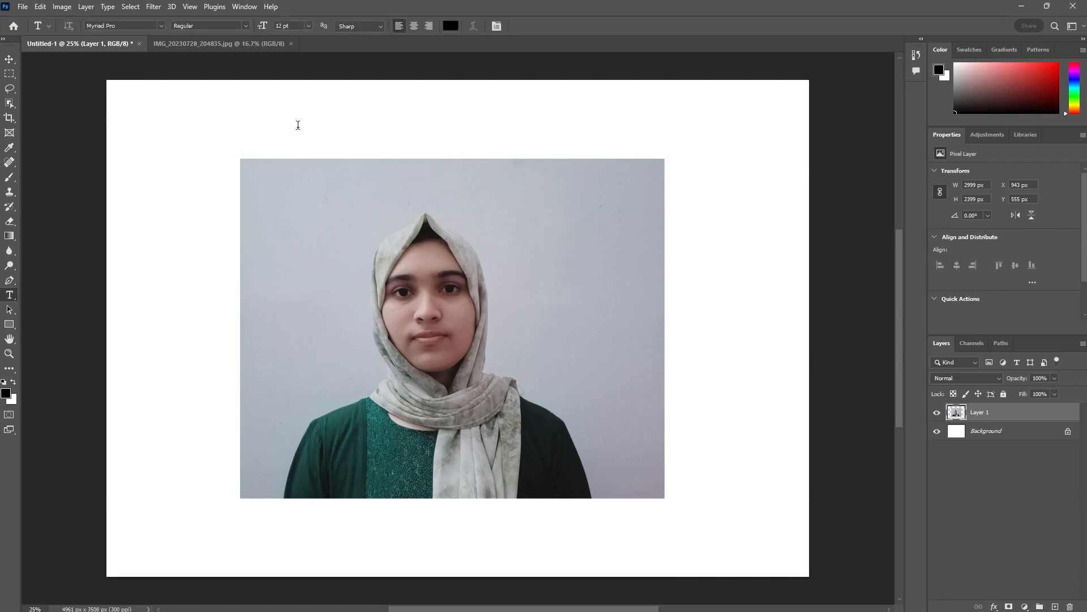
left_click(299, 126)
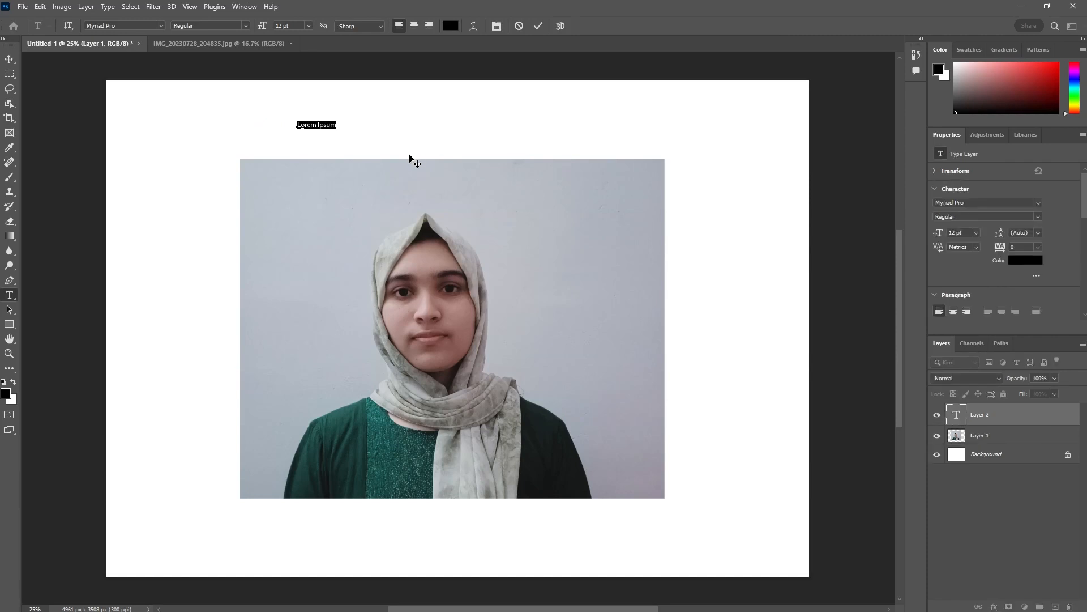
key("Left")
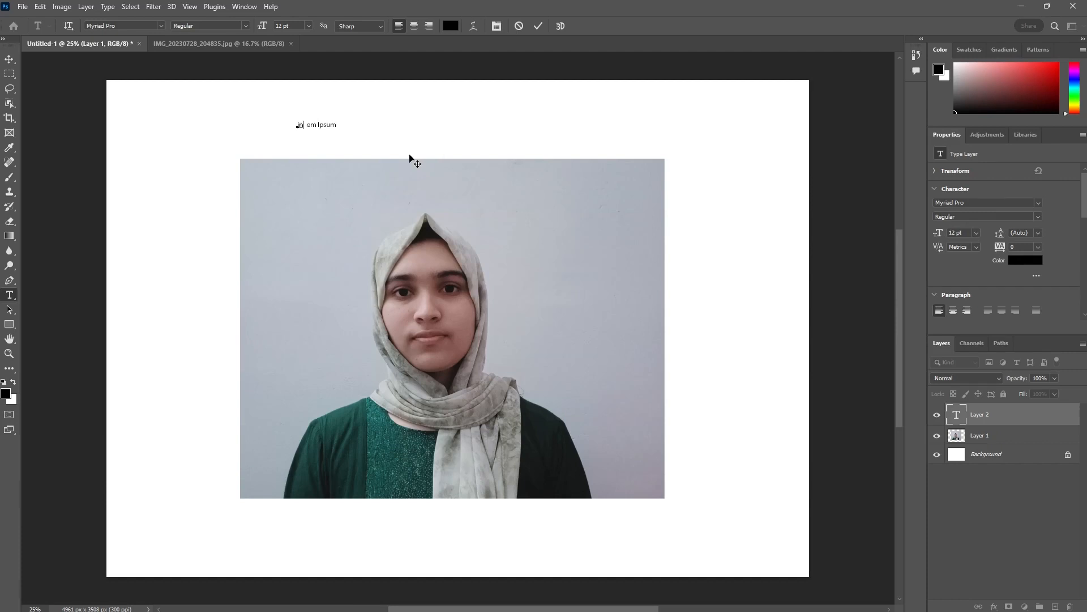
type("ha")
left_click(527, 144)
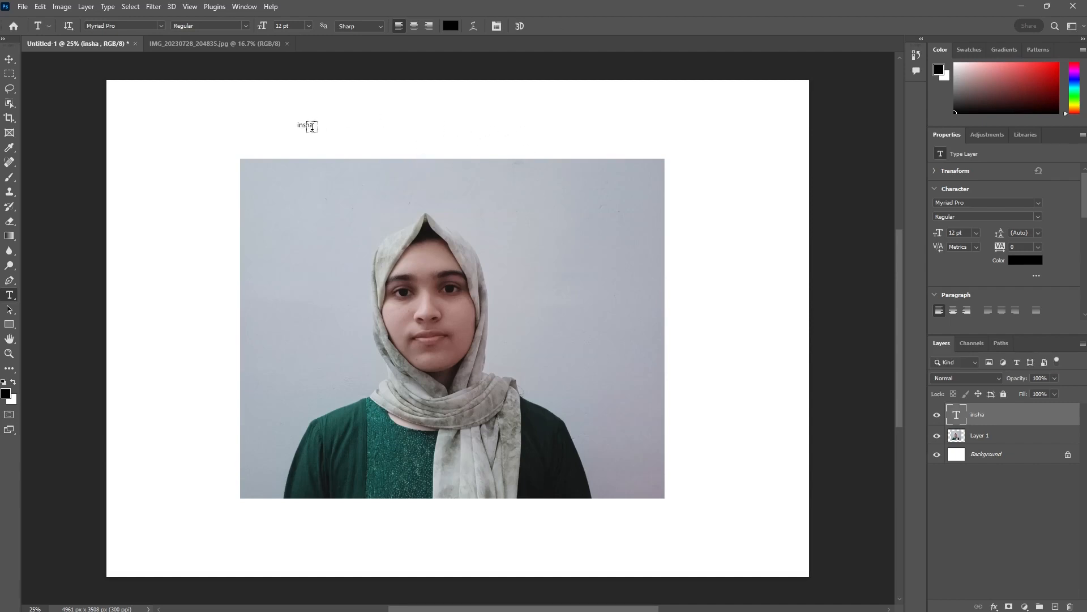
left_click(10, 59)
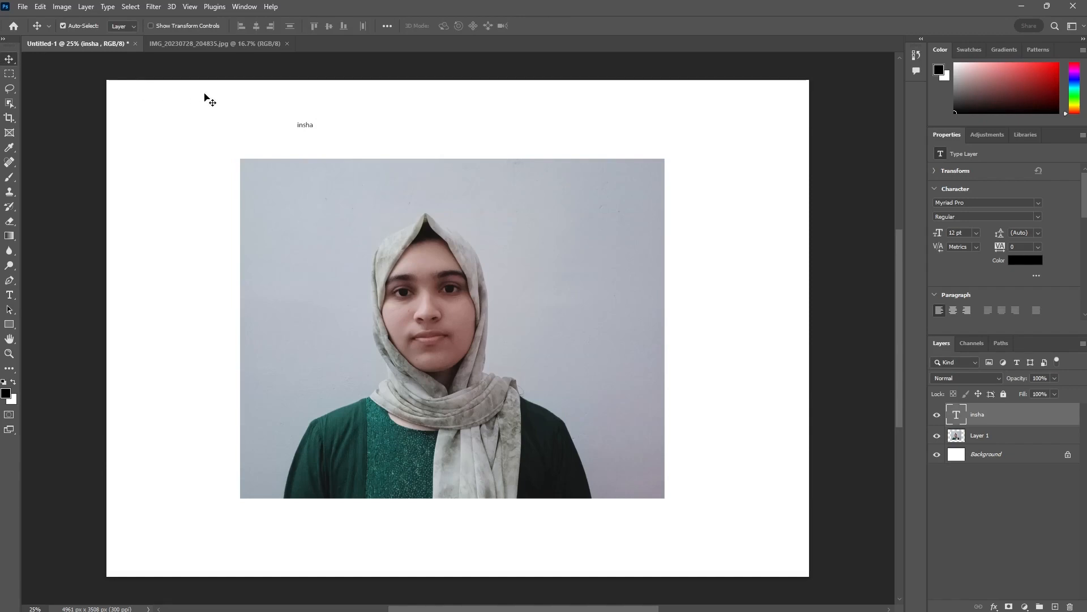
Step: Move the name text from above the photo to the white area just below it
left_click(304, 140)
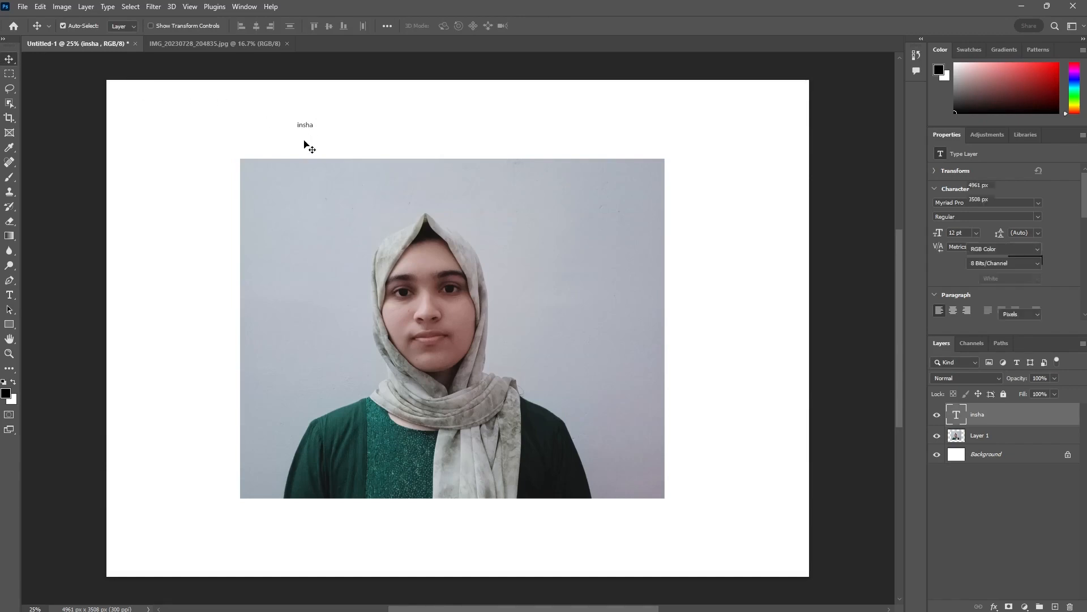
left_click(186, 378)
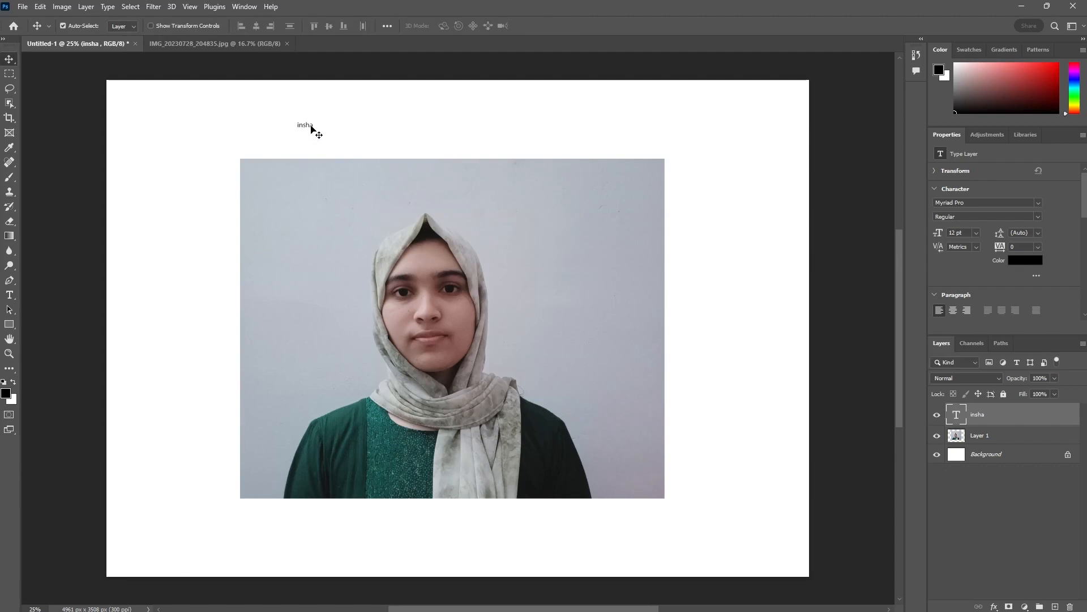
left_click_drag(311, 128, 347, 547)
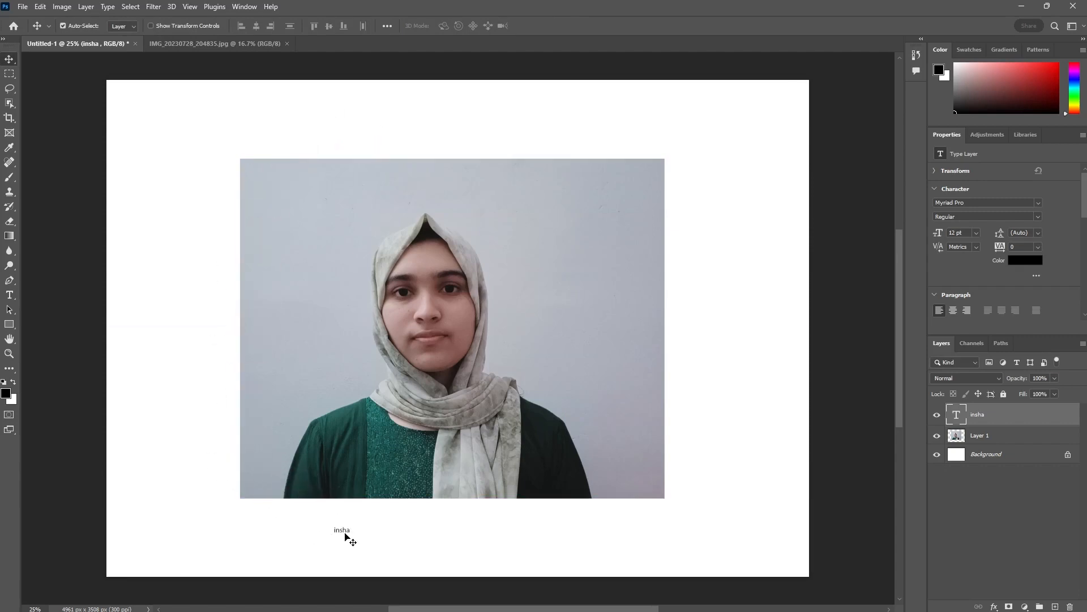
Step: Select the whole name text with the Type tool and set its font size to 30 pt
left_click(9, 295)
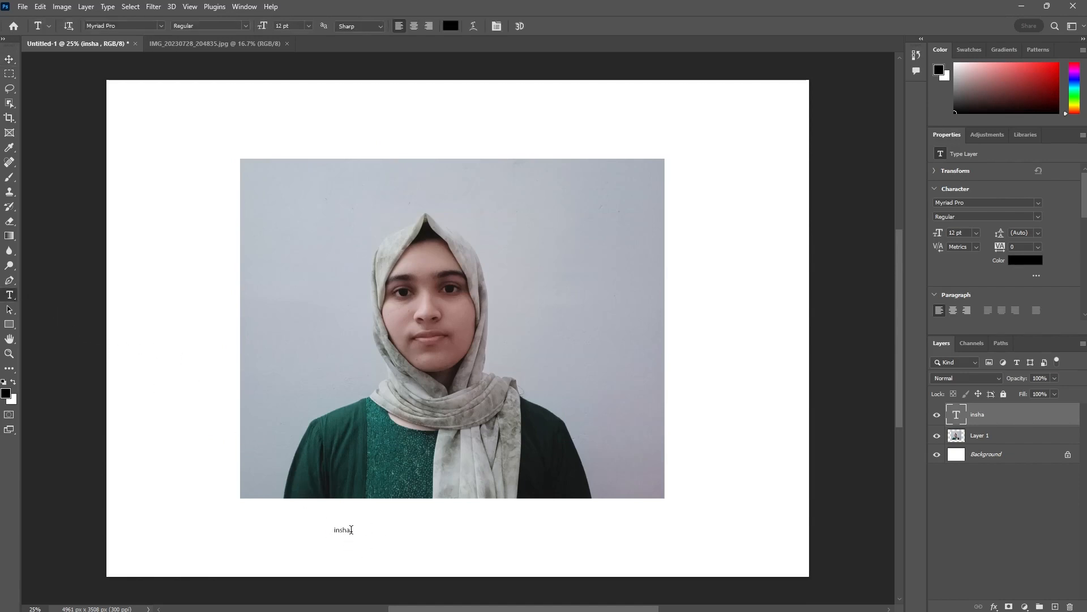
left_click_drag(351, 529, 313, 530)
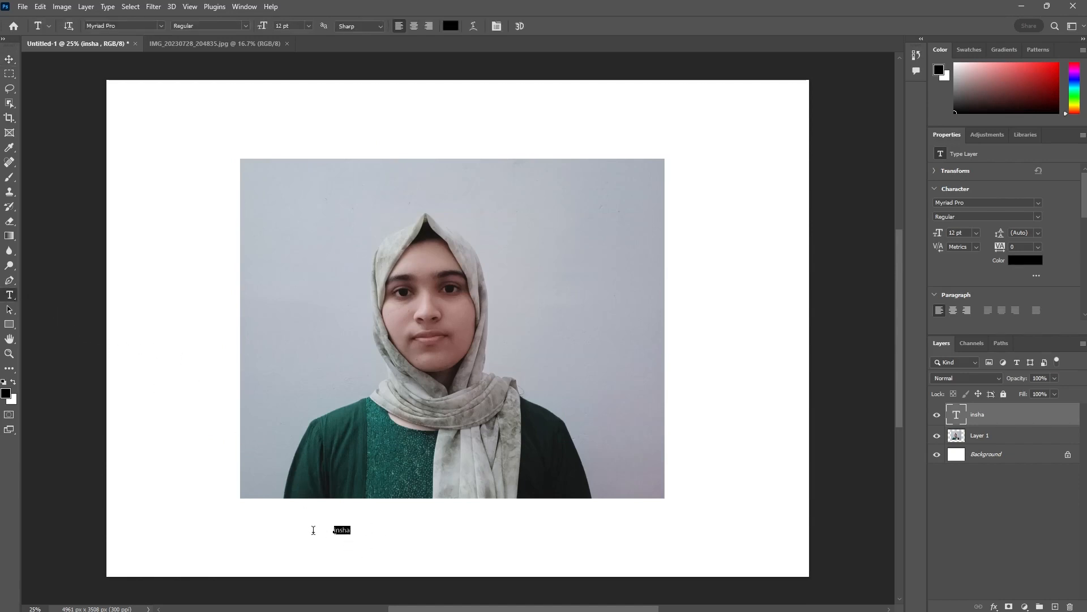
left_click(308, 25)
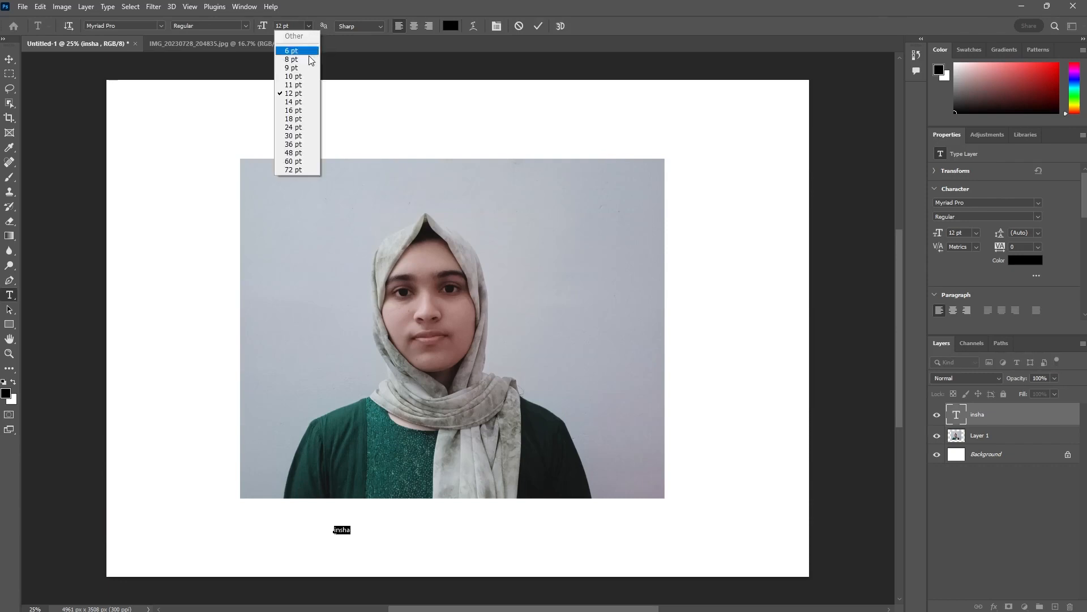
left_click(293, 136)
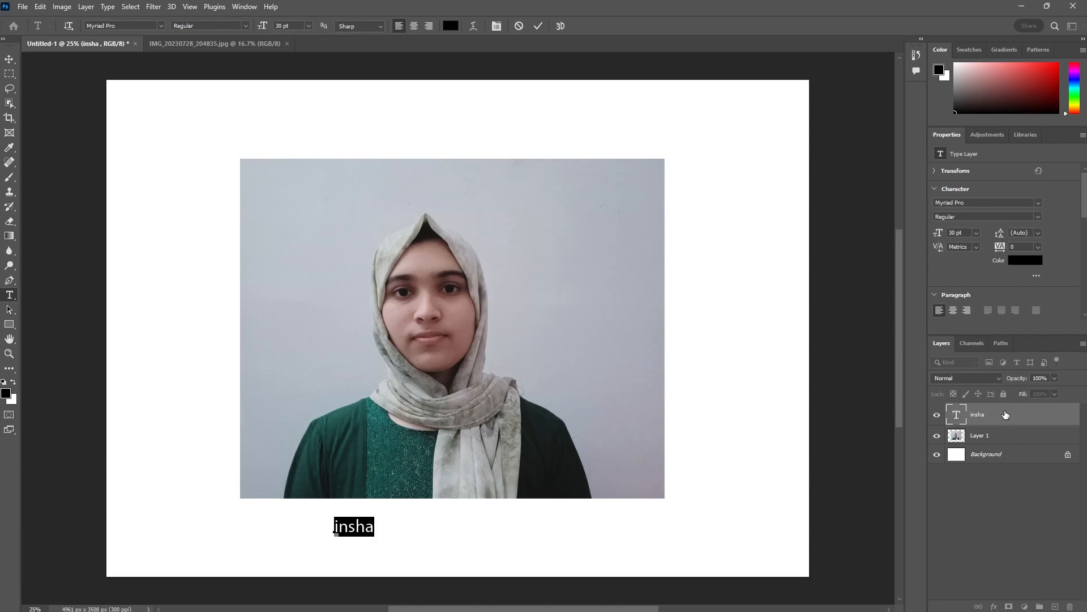
Step: Lower the opacity of the photo layer, Layer 1, to 49%
left_click(1004, 437)
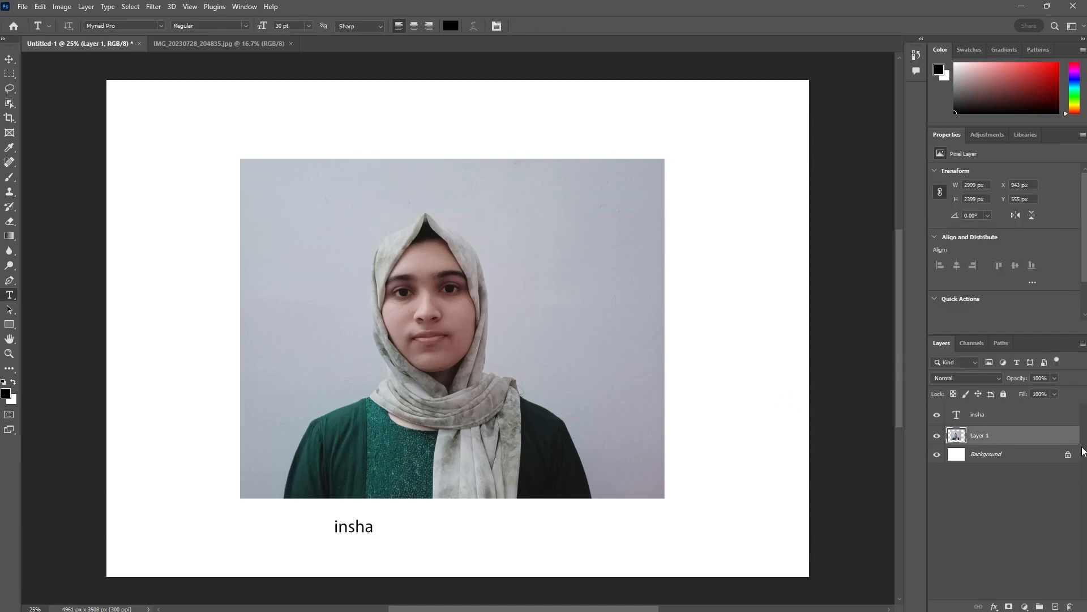
left_click(1055, 378)
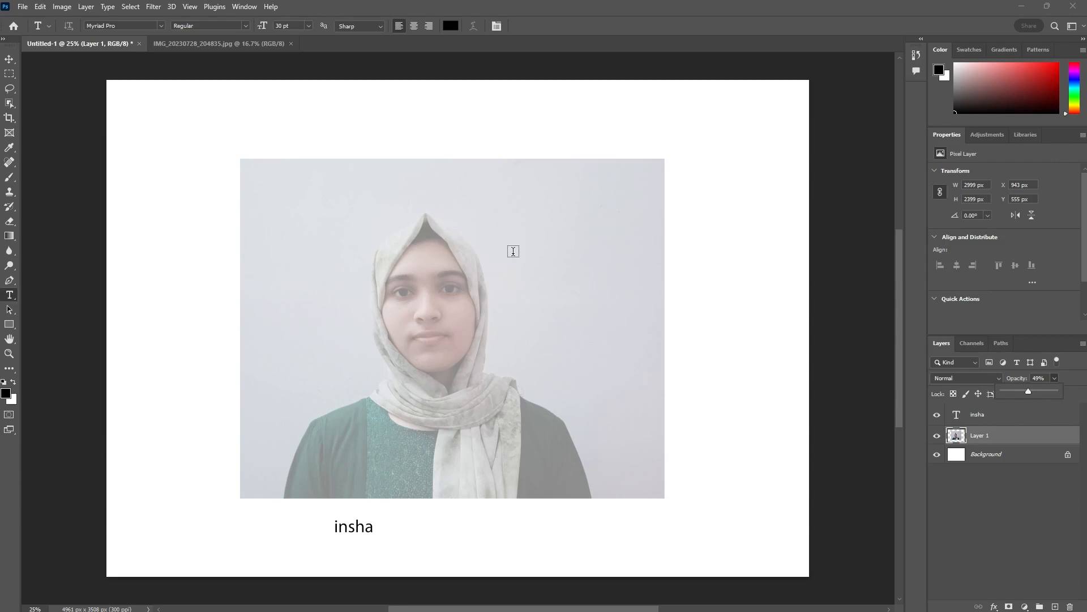
Step: Try a rectangular marquee selection of about 4483 x 3112 px around the photo and text, nudging it before deselecting
left_click(4, 74)
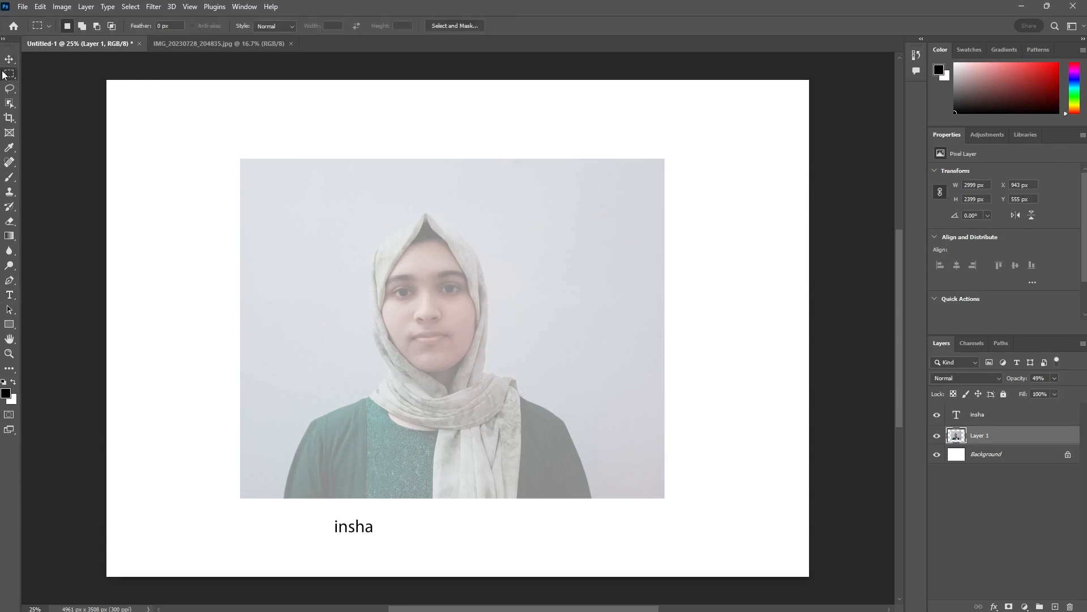
left_click_drag(144, 115, 776, 556)
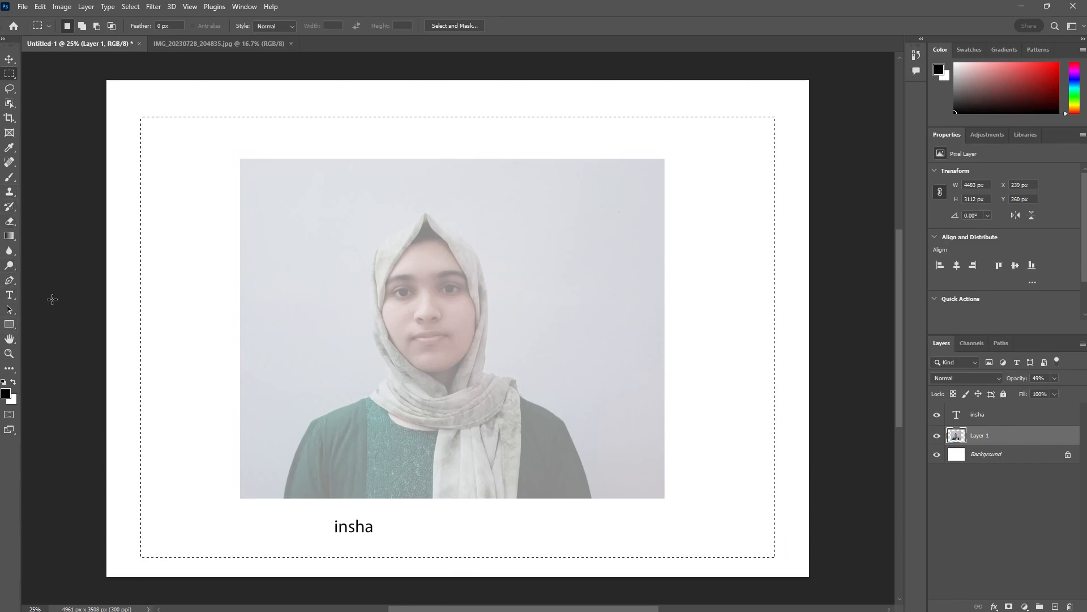
key("Right")
key("Right")
key("Right")
key("Right")
key("Right")
key("Right")
key("Right")
key("Right")
key("Right")
key("Right")
key("Right")
key("Right")
key("Right")
key("Right")
key("Right")
key("Right")
key("Right")
key("Right")
key("Up")
key("Up")
key("Up")
key("Up")
key("Up")
key("Up")
key("Up")
key("Up")
key("ctrl+d")
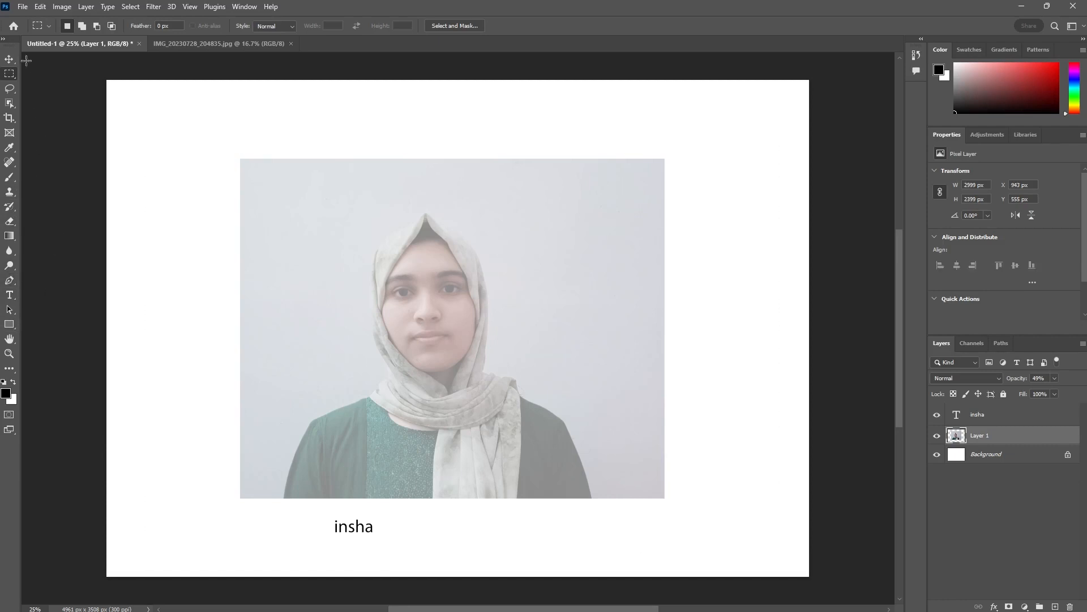
Step: Draw a rectangle shape about 4501 x 3116 px around the photo and text with the Rectangle tool
left_click(9, 324)
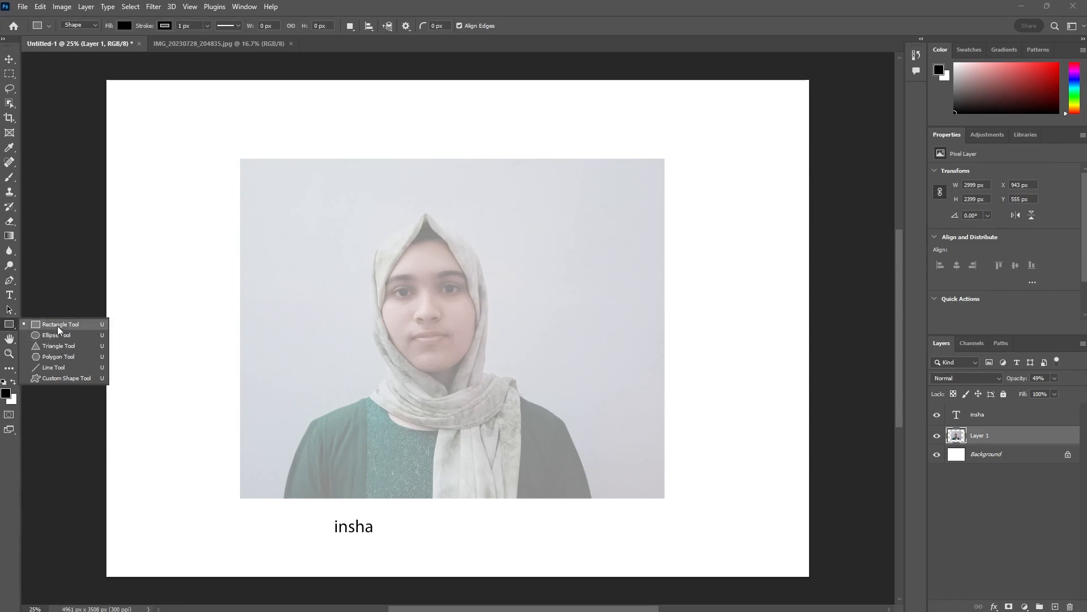
left_click(56, 325)
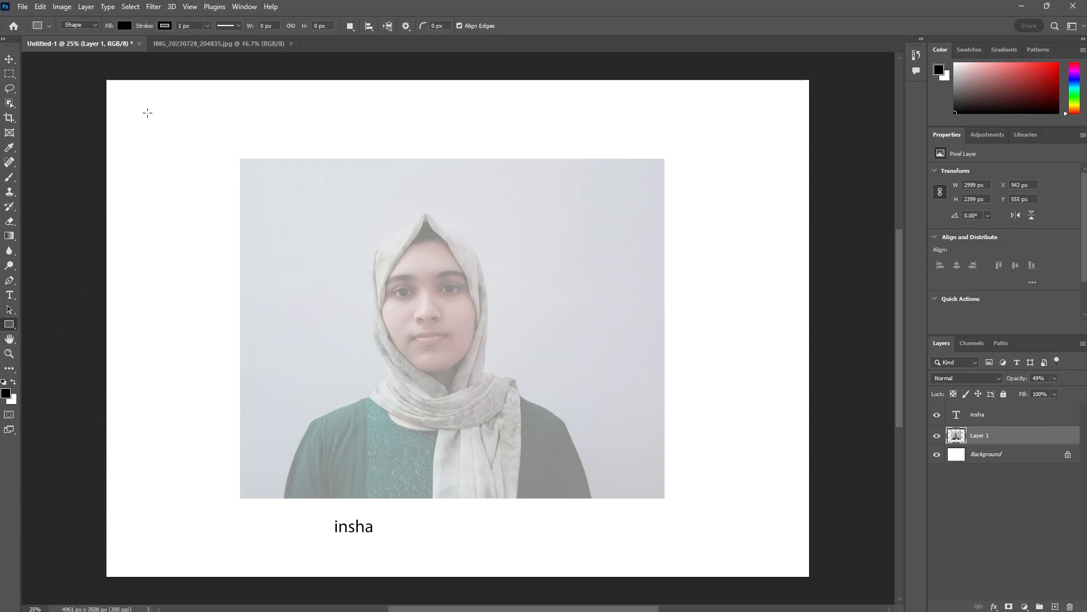
left_click_drag(147, 112, 784, 554)
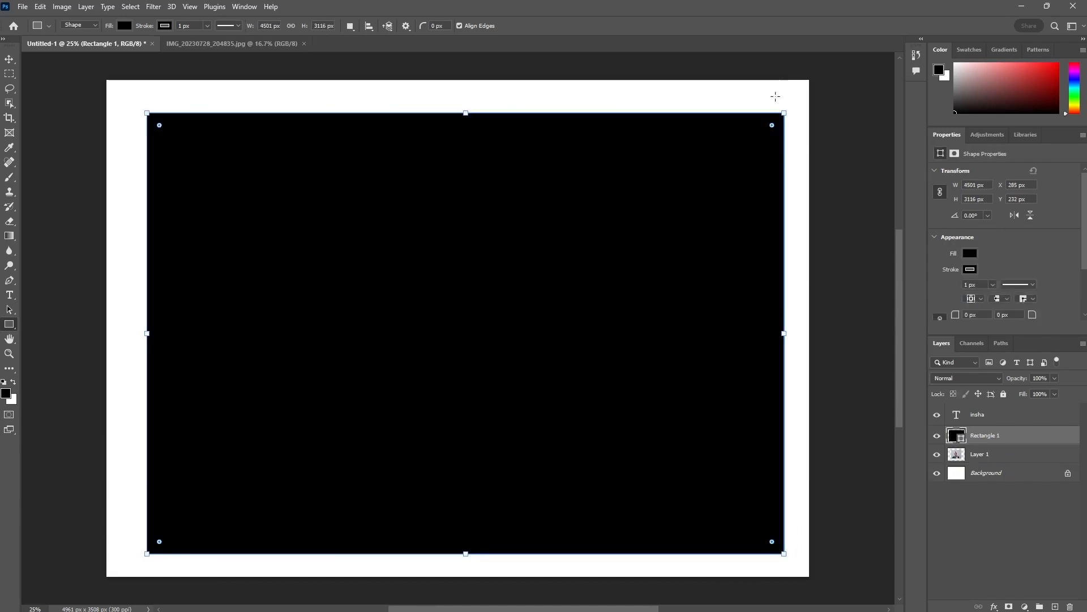
right_click(753, 173)
left_click(739, 184)
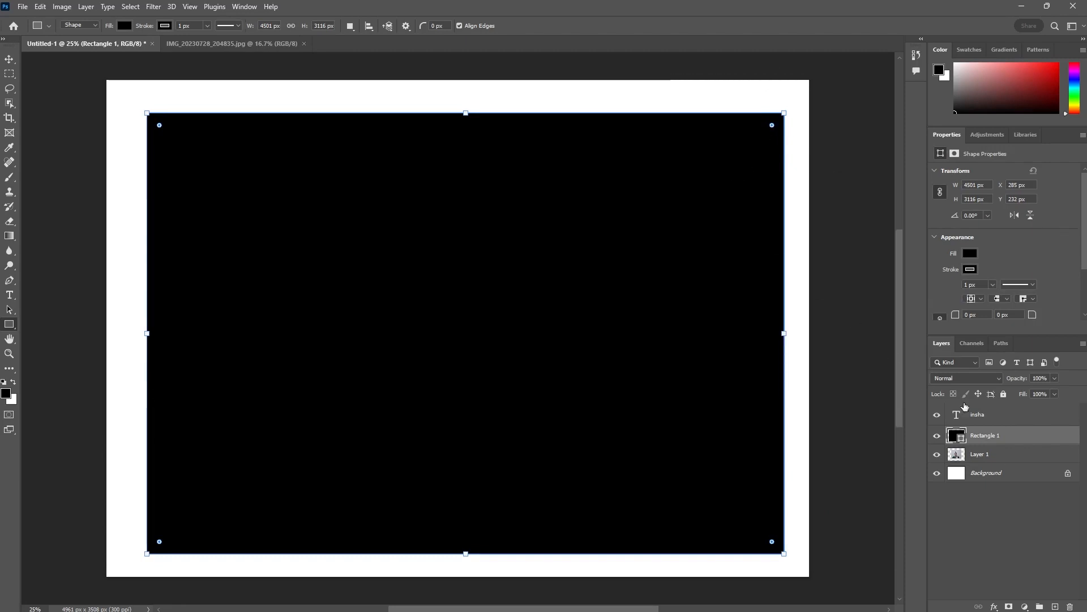
right_click(1019, 438)
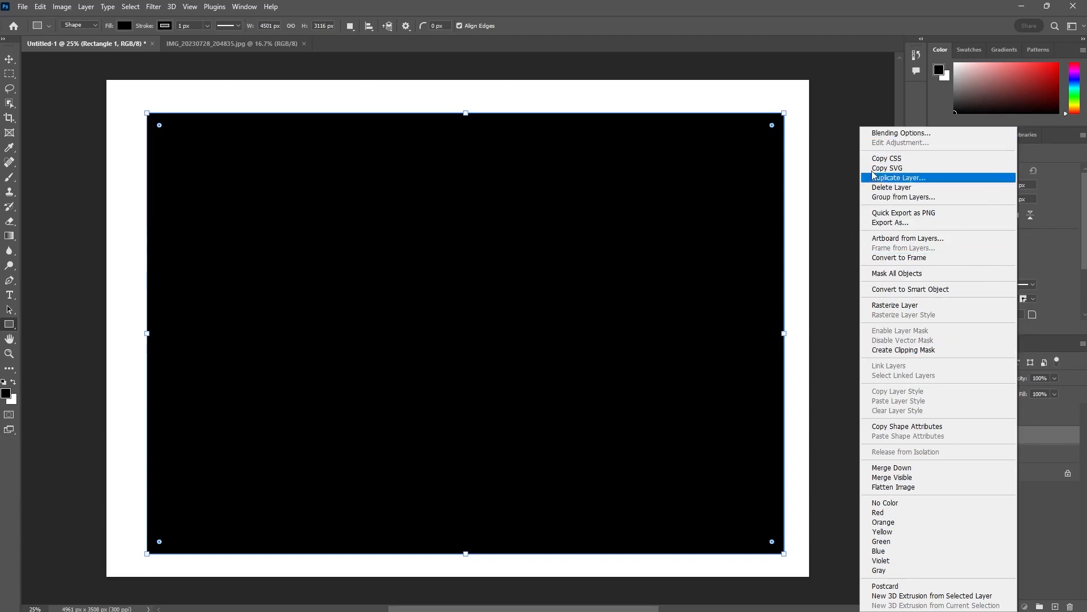
left_click(842, 117)
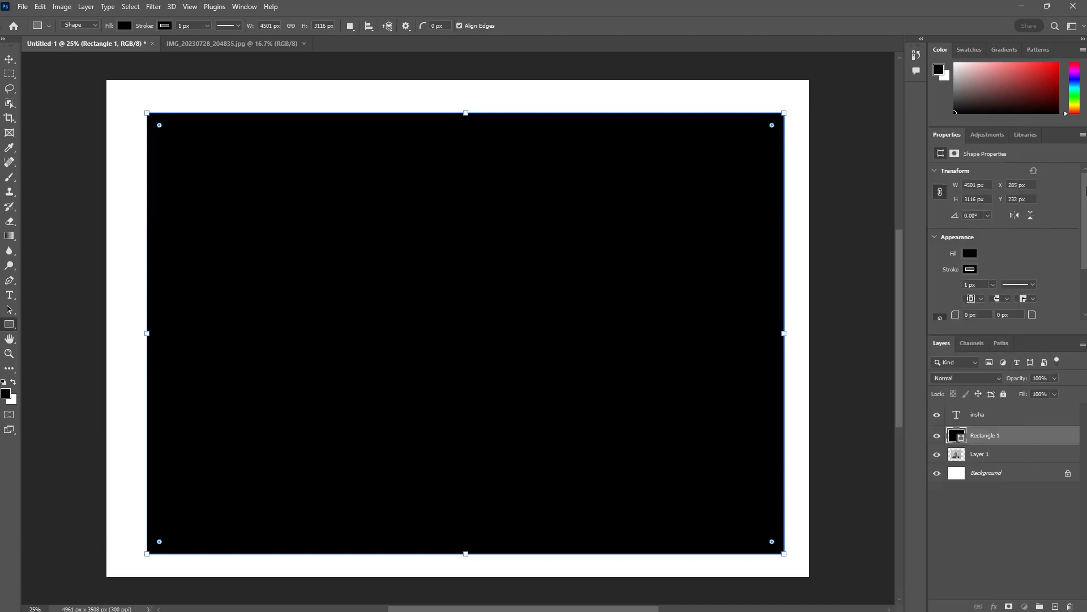
Step: Set both the stroke and the fill of the rectangle shape to no color
left_click(972, 265)
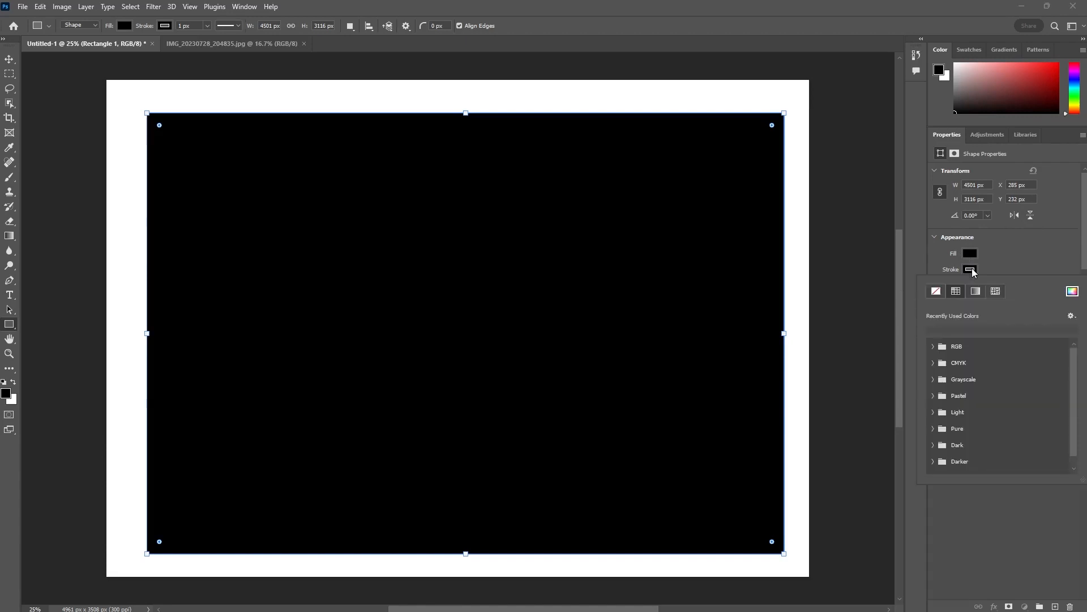
left_click(972, 268)
left_click(972, 269)
left_click(937, 291)
left_click(972, 269)
left_click(971, 267)
left_click(971, 254)
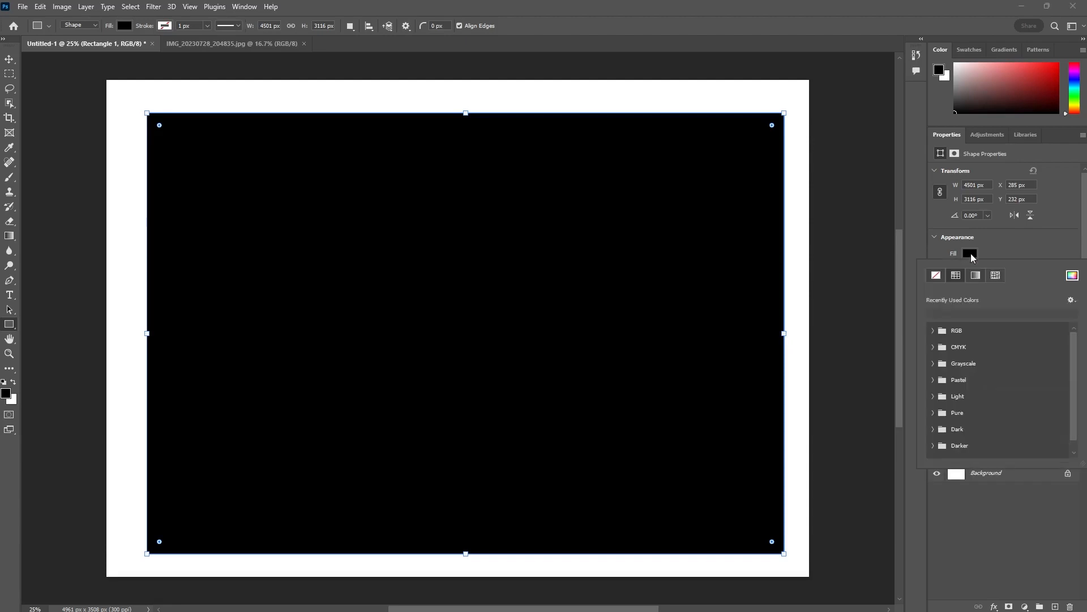
left_click(936, 275)
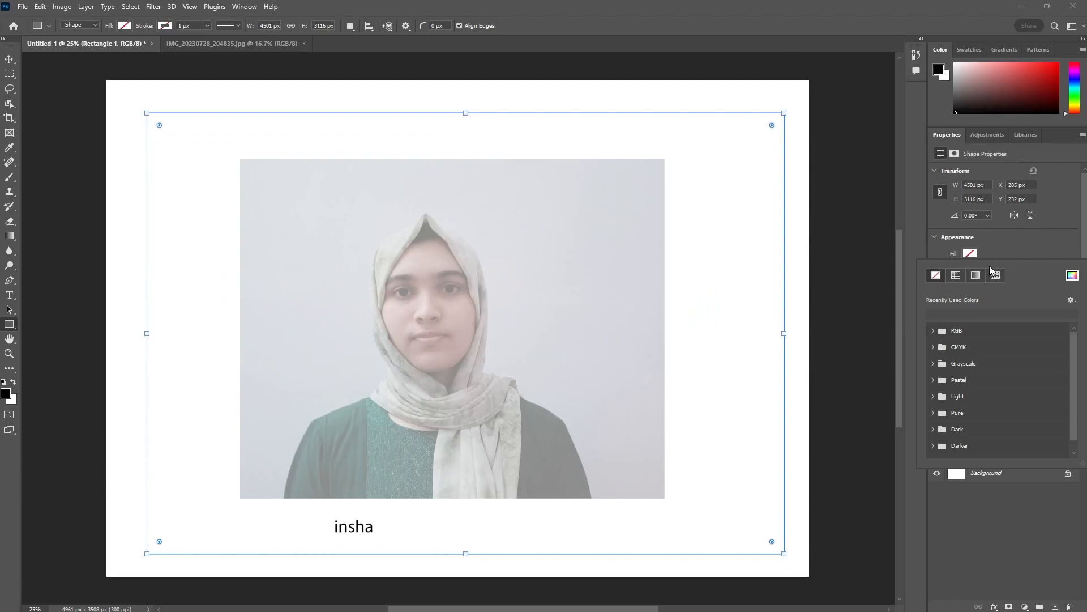
left_click(998, 260)
left_click(967, 271)
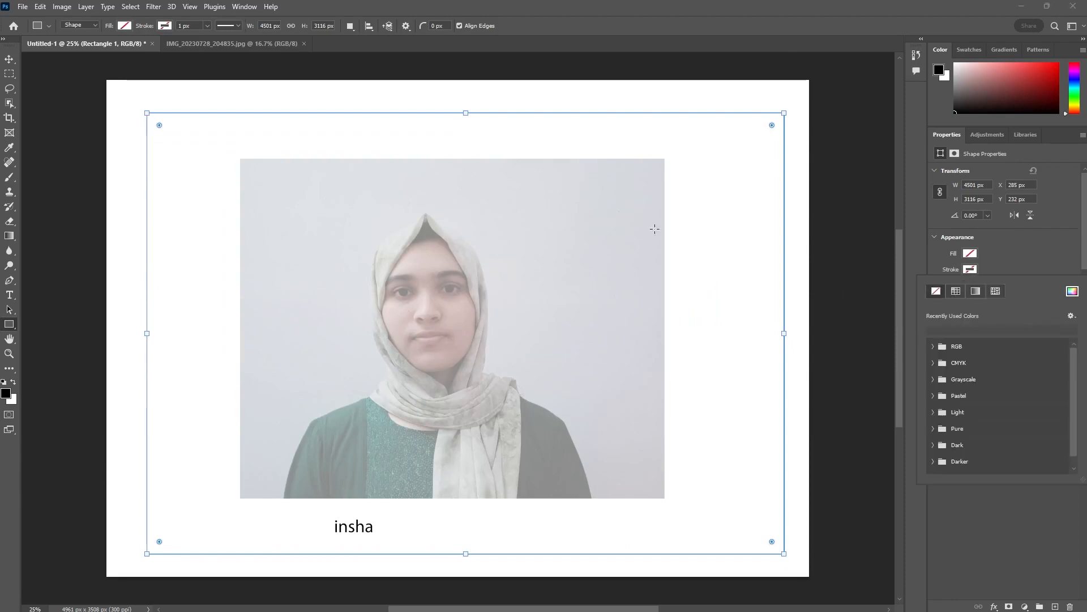
left_click(985, 266)
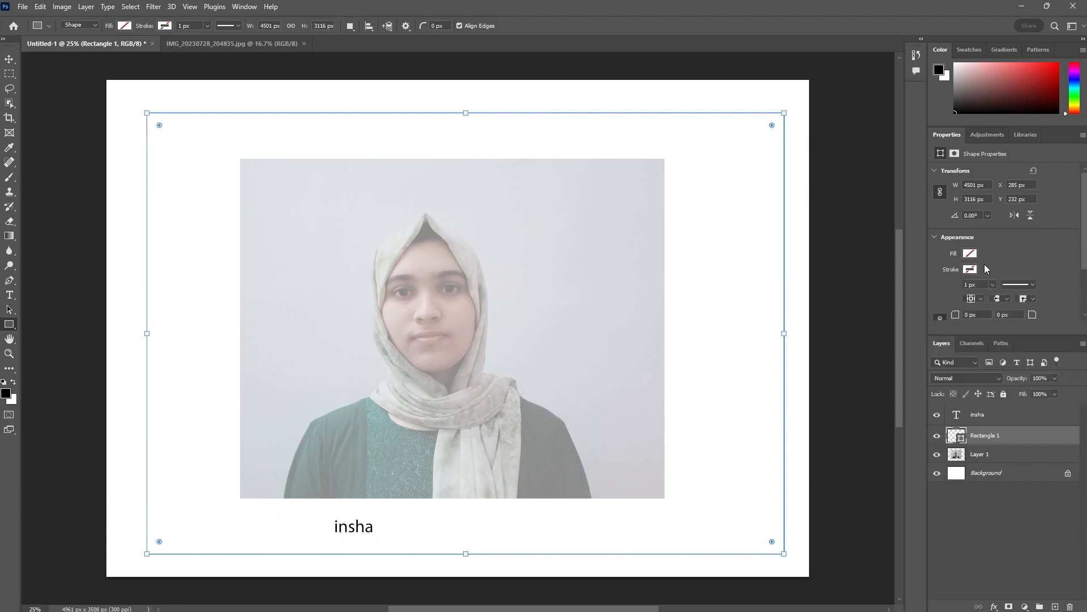
left_click(1034, 284)
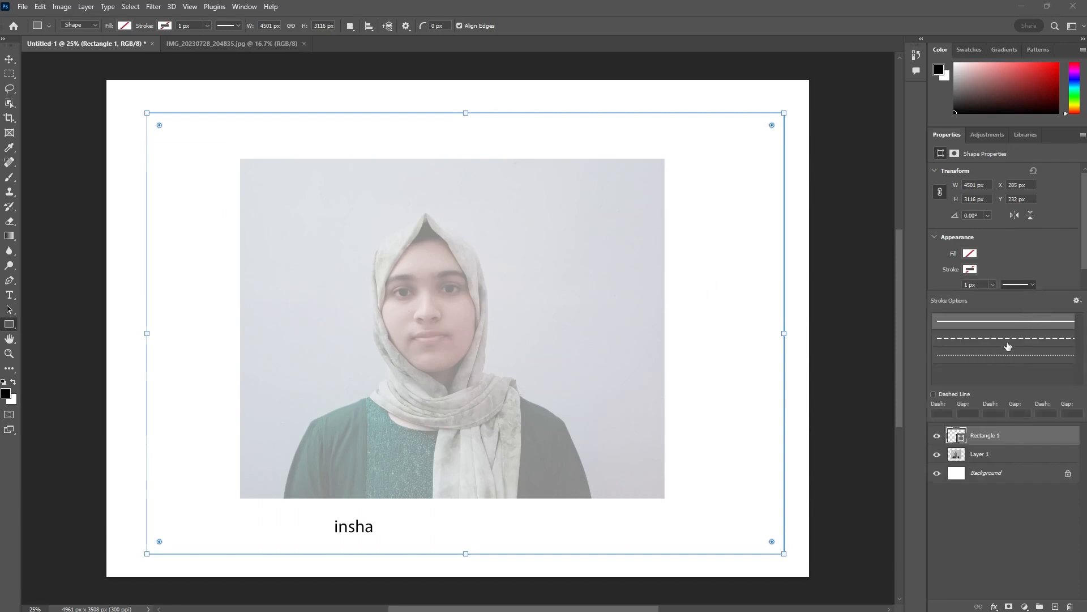
left_click(1040, 270)
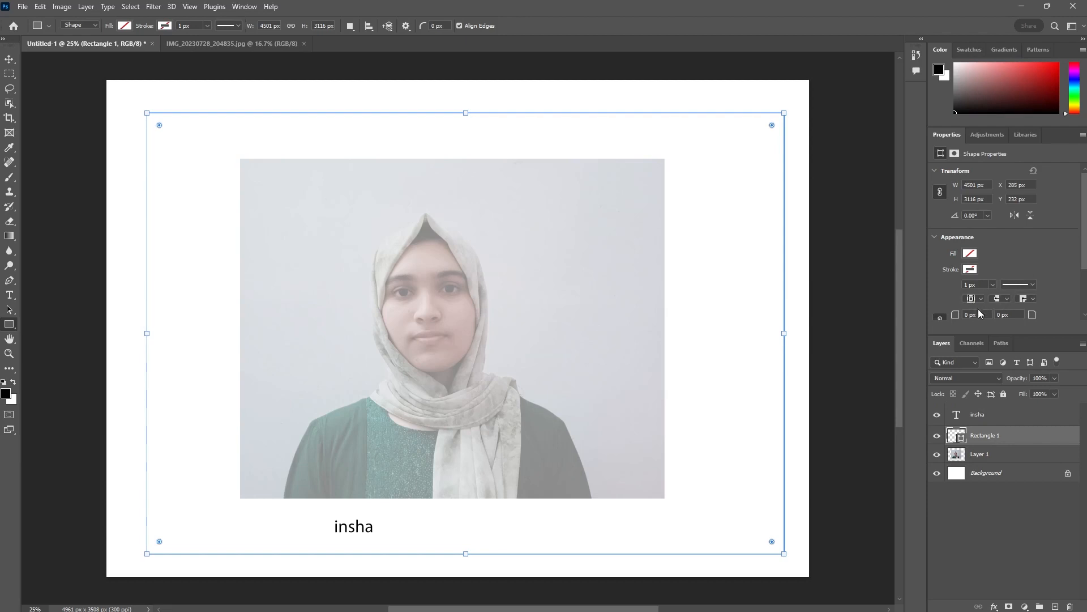
left_click(853, 270)
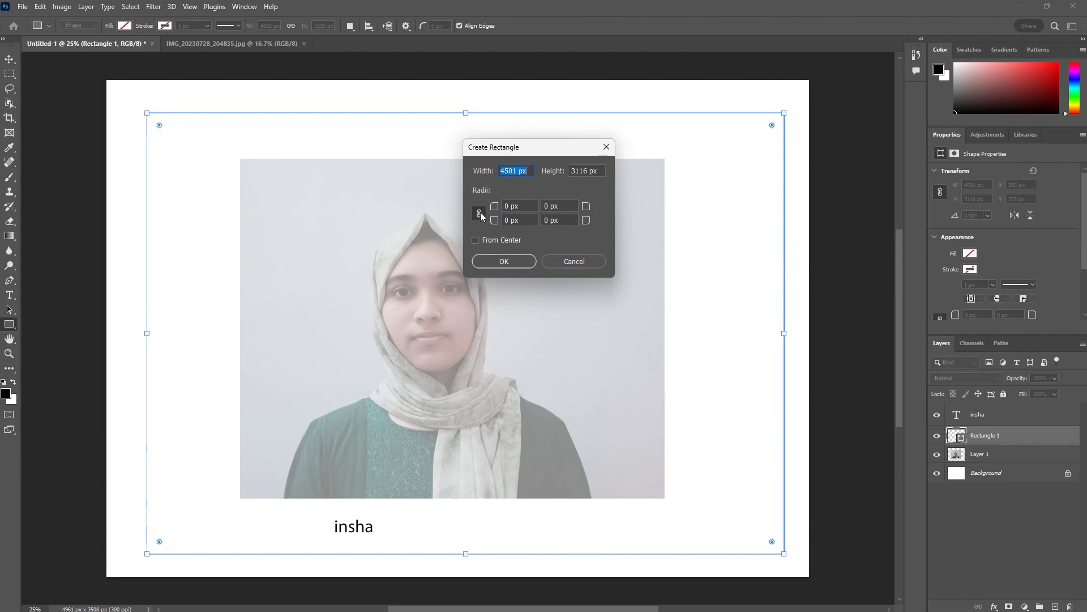
left_click(604, 149)
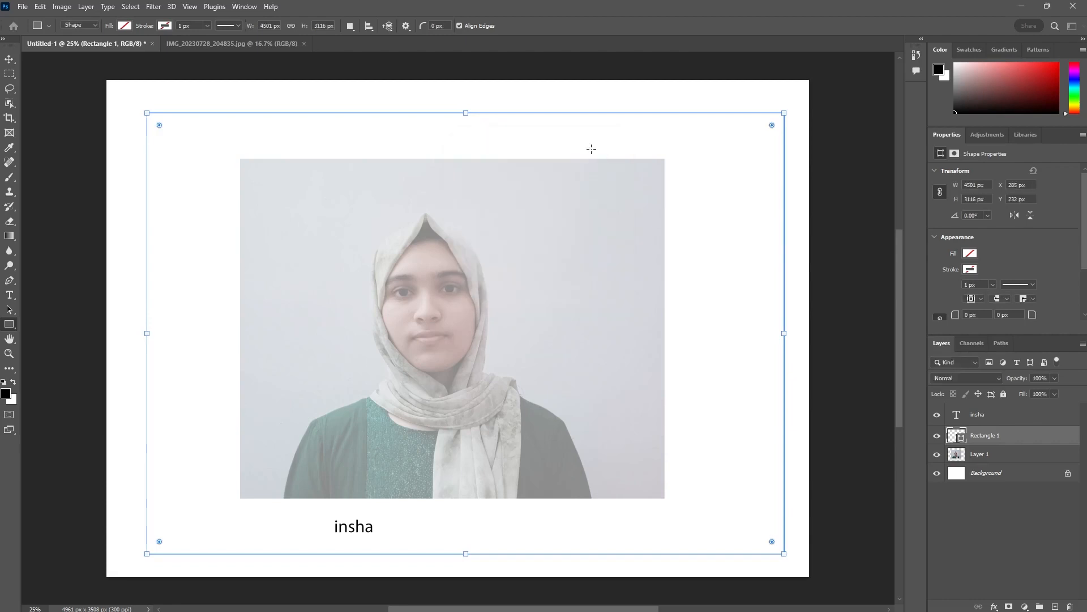
Step: Deselect the first rectangle and draw a second rectangle shape about 4441 x 3212 px around the photo and text
left_click(9, 59)
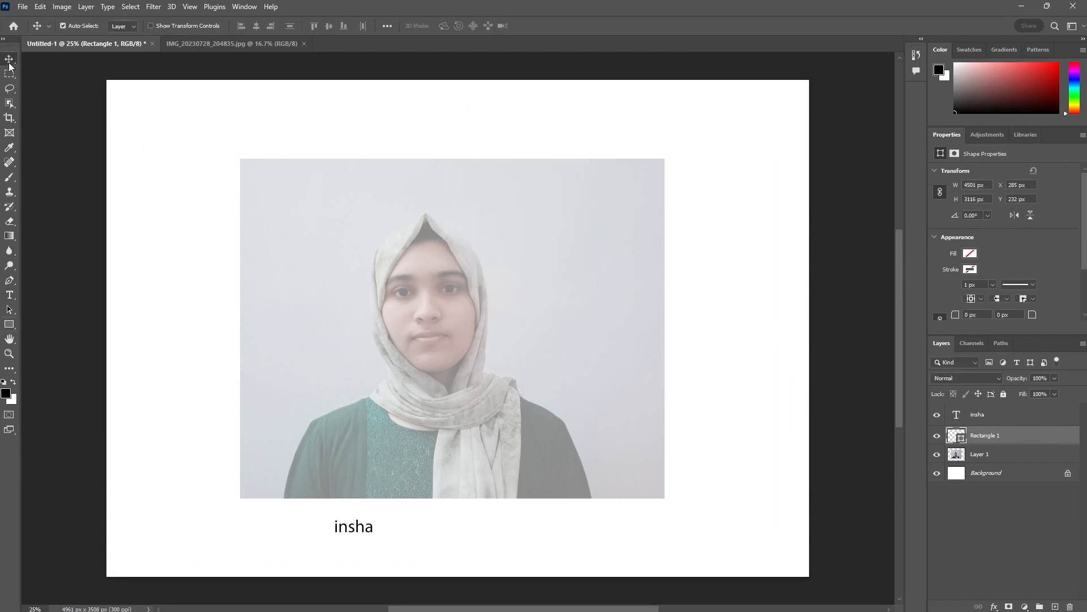
left_click(51, 138)
left_click(9, 324)
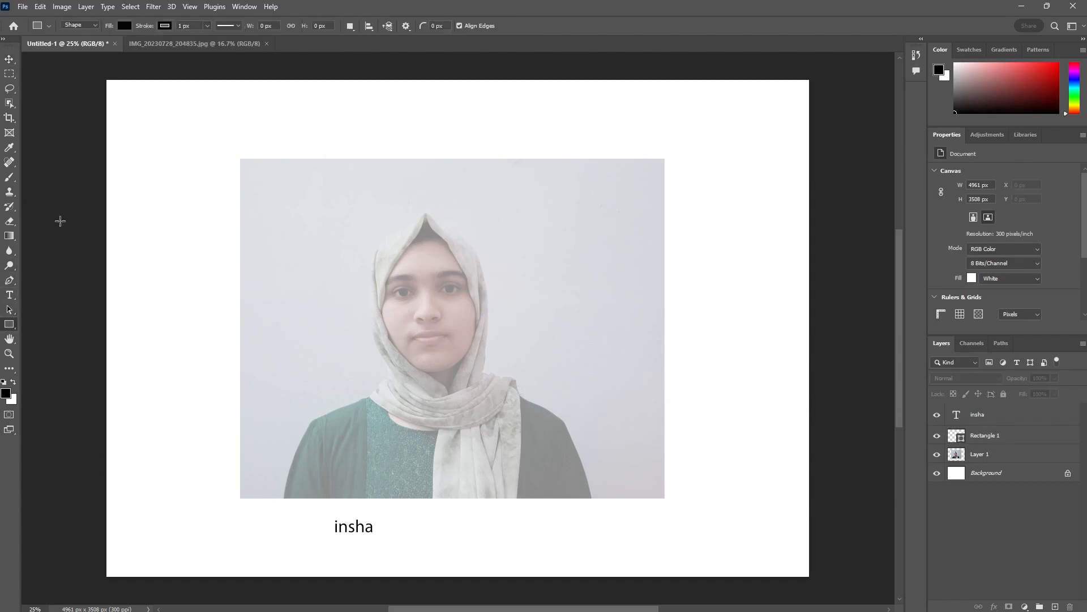
left_click_drag(152, 104, 781, 558)
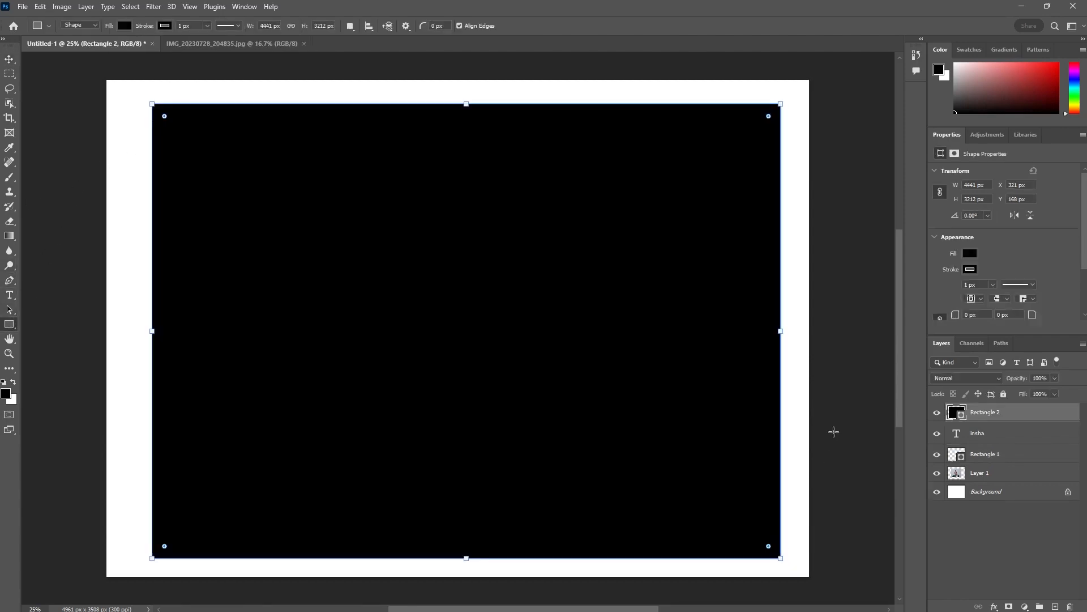
Step: Set the fill of the second rectangle to no color
left_click(969, 254)
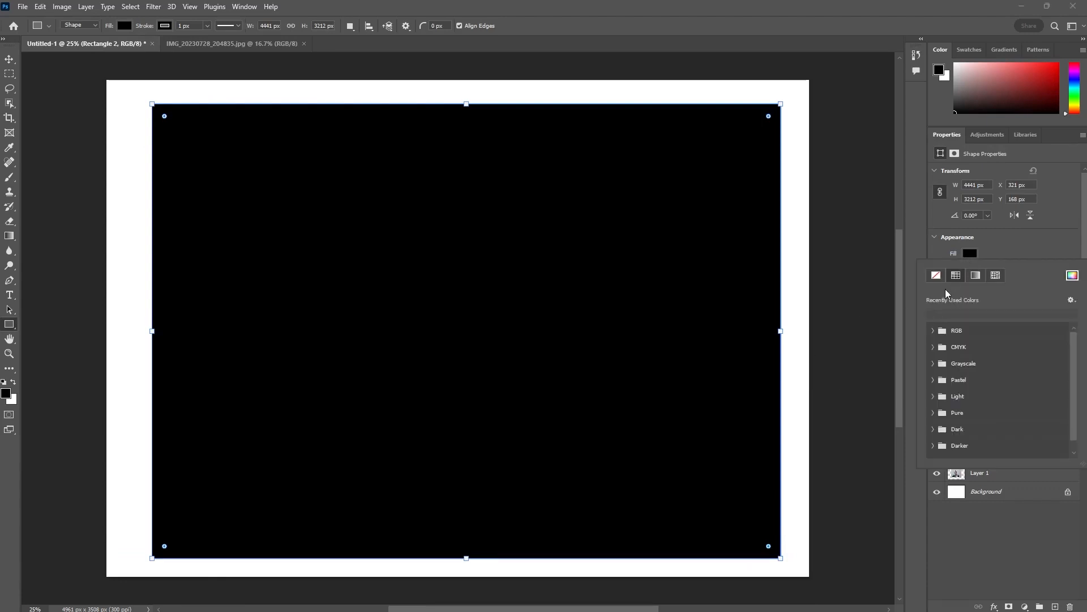
left_click(936, 275)
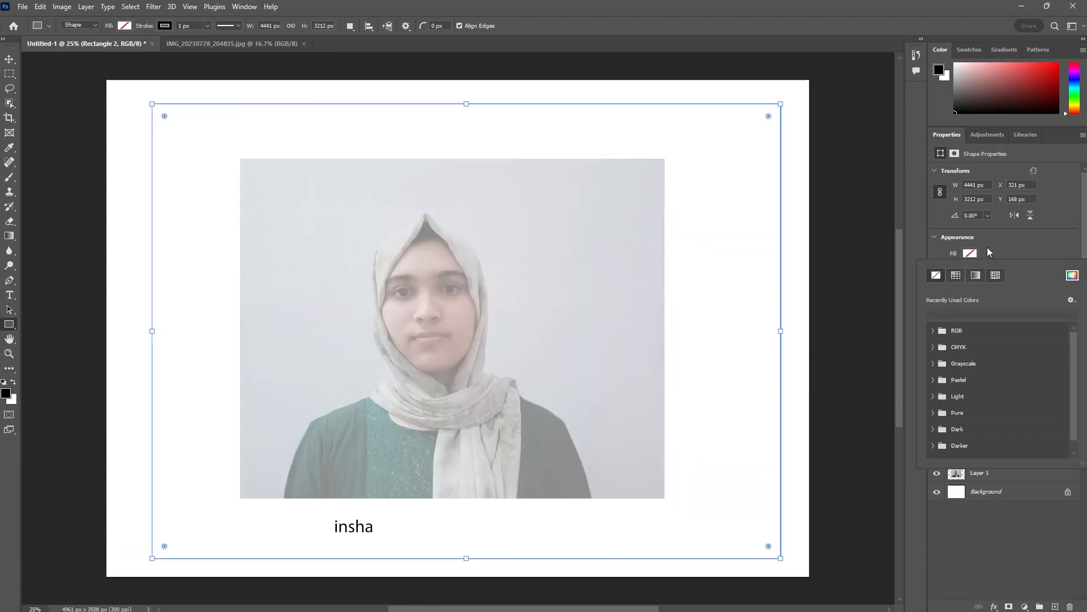
left_click(989, 253)
Step: Set the stroke of the second rectangle to a linear black-to-white gradient at 90 degrees
left_click(969, 270)
left_click(936, 291)
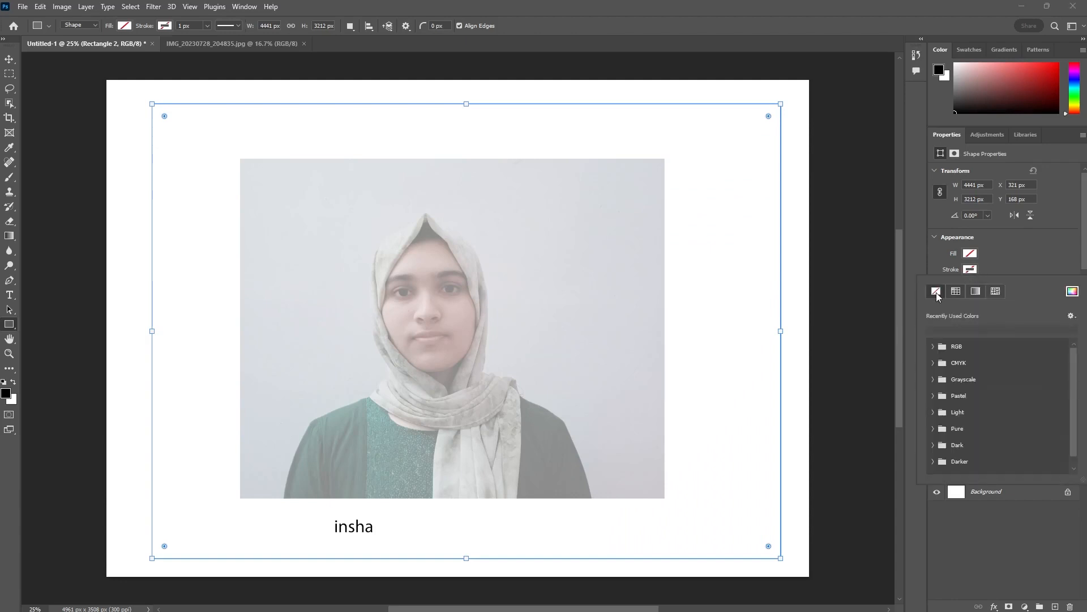
left_click(970, 270)
left_click(971, 271)
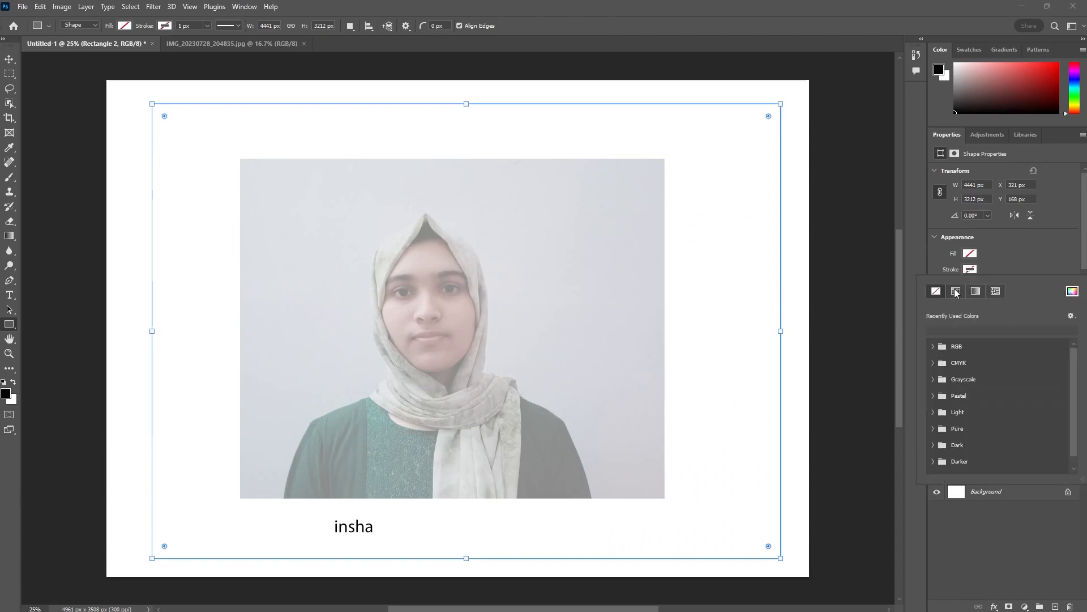
left_click(976, 292)
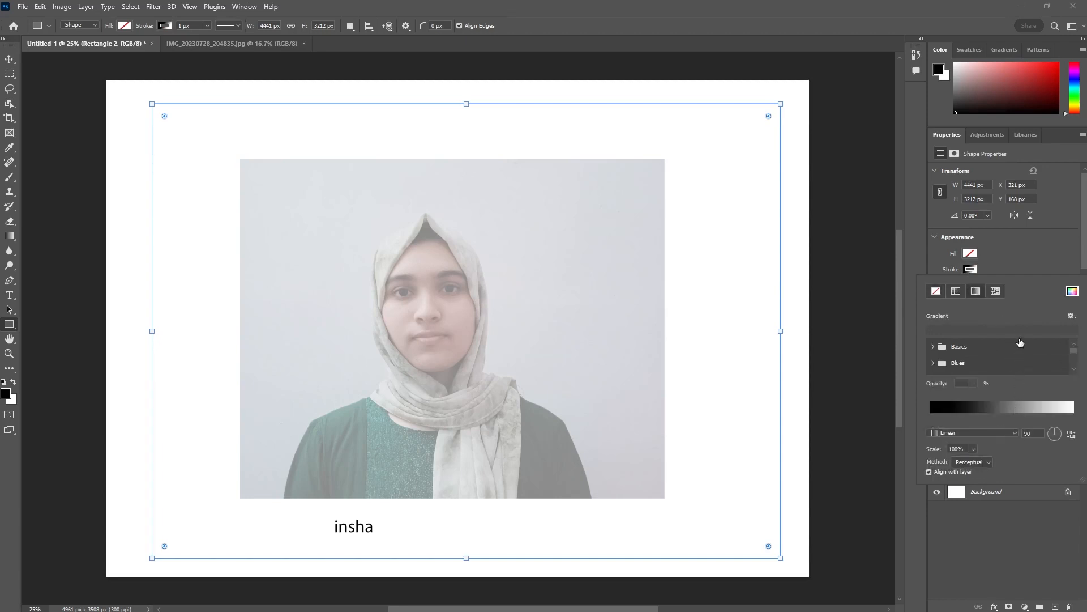
Step: Set the stroke of the second rectangle to the solid dark red 5c0606
left_click(1072, 291)
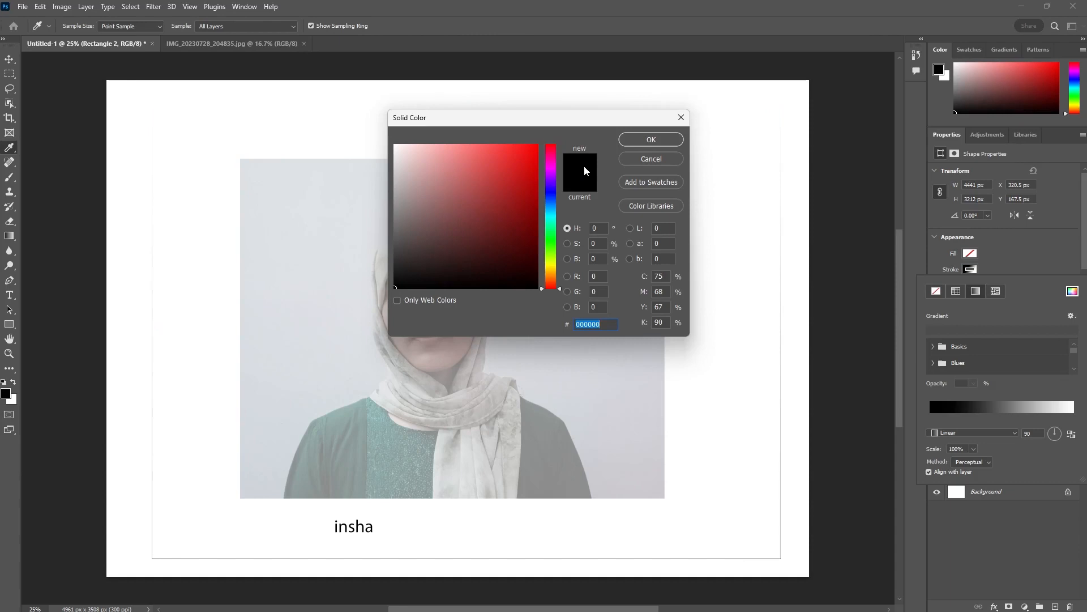
mouse_move(529, 194)
left_mouse_down()
mouse_move(485, 249)
mouse_move(518, 262)
mouse_move(527, 236)
left_mouse_up()
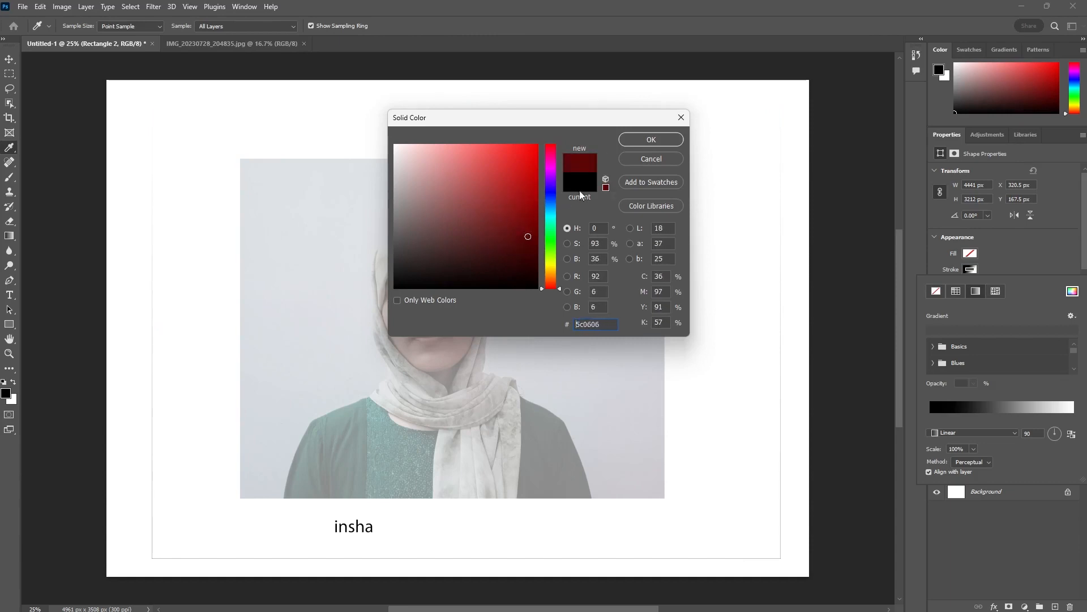
left_click(657, 138)
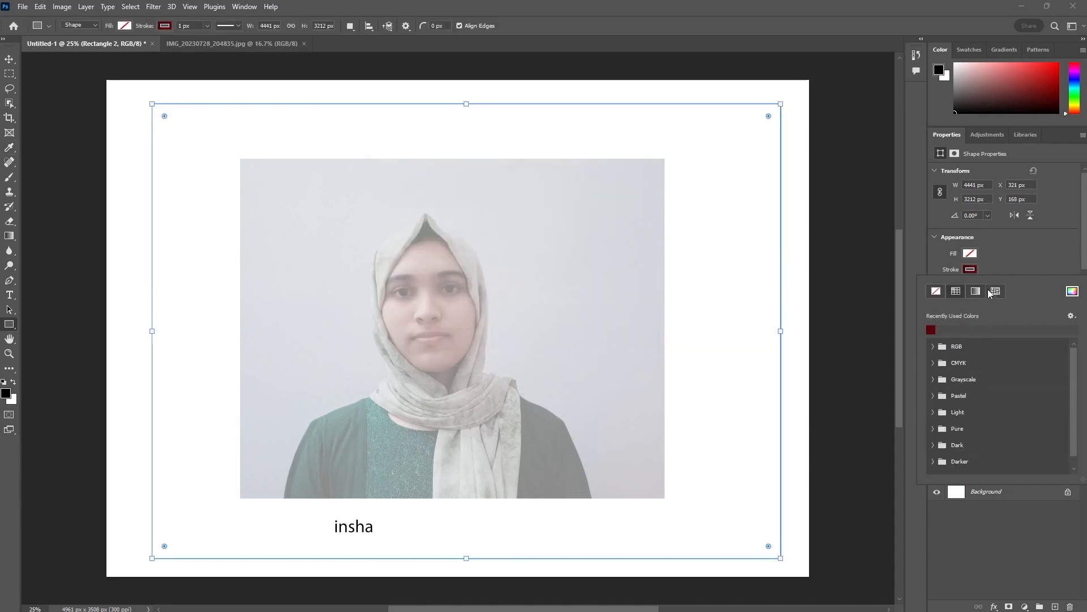
left_click(1009, 261)
Step: Set the second rectangle's stroke width to about 15.6 px, keeping the solid line style
left_click(1031, 285)
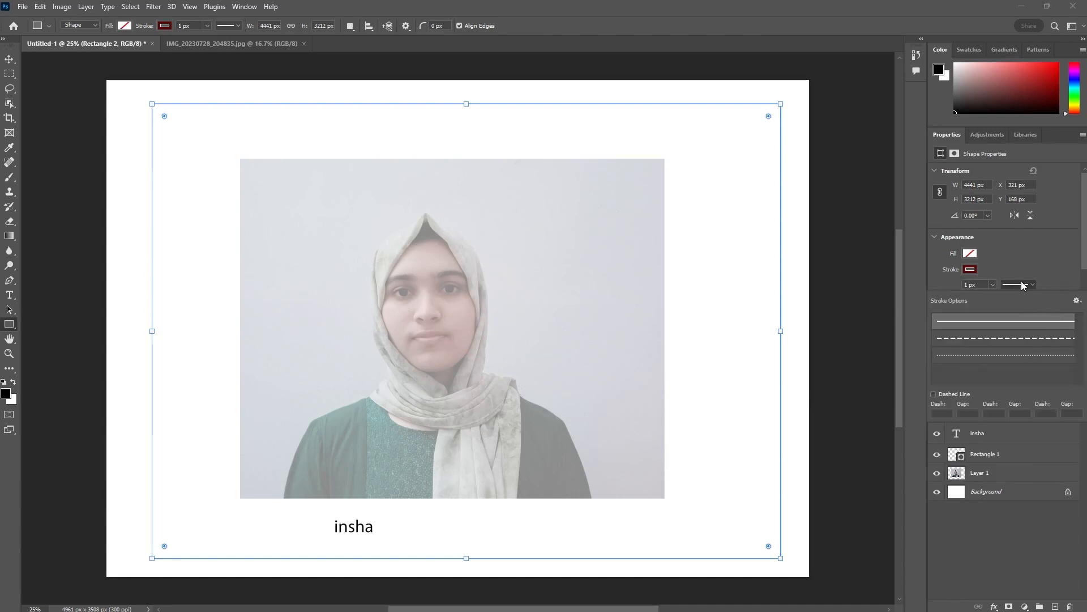
left_click(1021, 281)
left_click(991, 284)
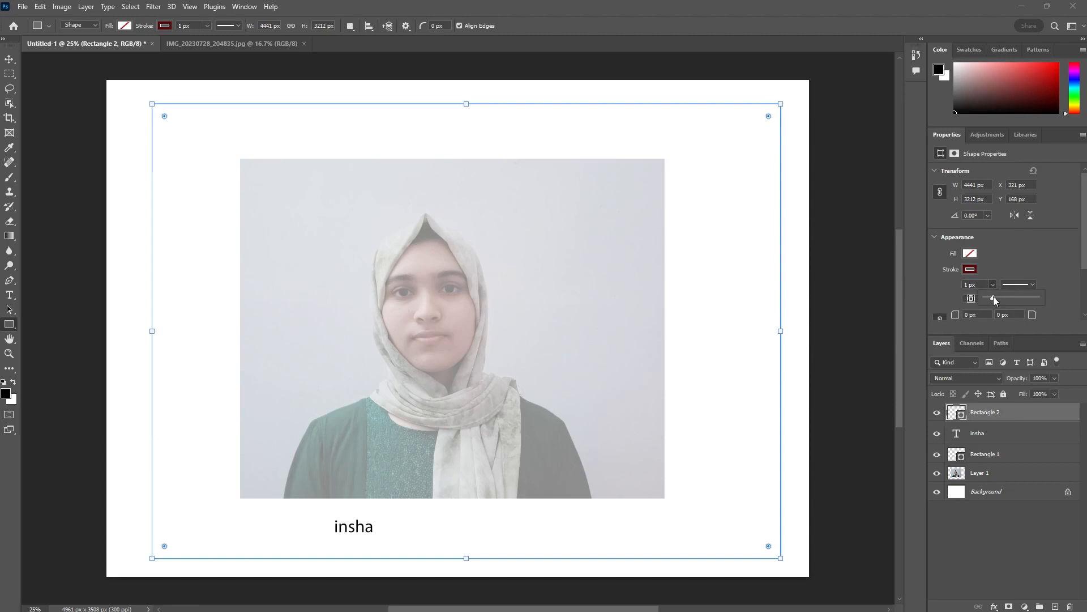
left_click_drag(1003, 298, 1027, 306)
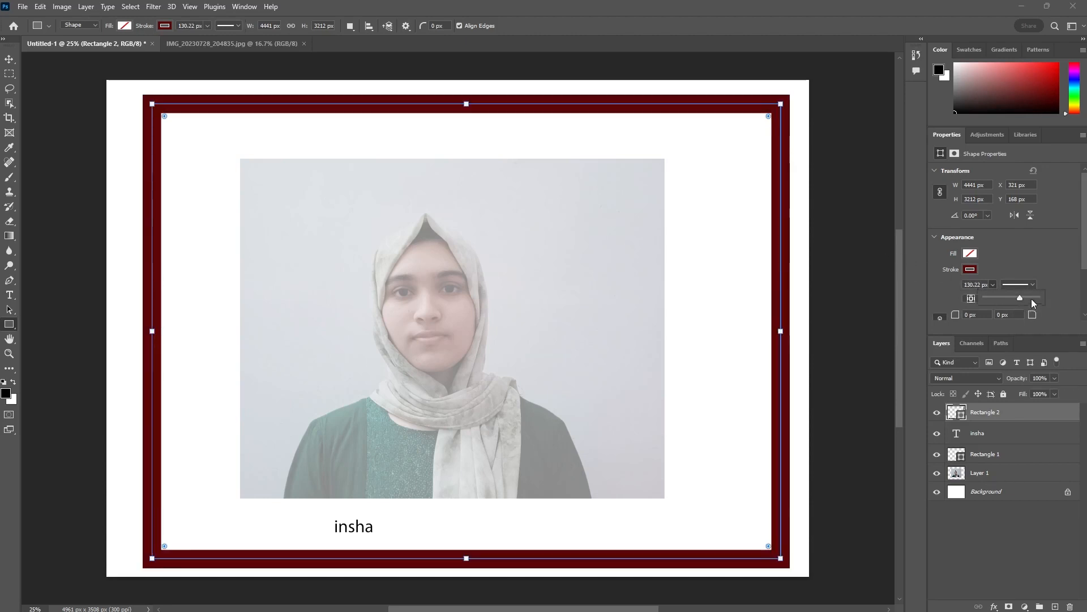
mouse_move(1031, 299)
left_mouse_down()
mouse_move(994, 303)
mouse_move(1047, 308)
mouse_move(984, 308)
mouse_move(1052, 309)
mouse_move(983, 308)
left_mouse_up()
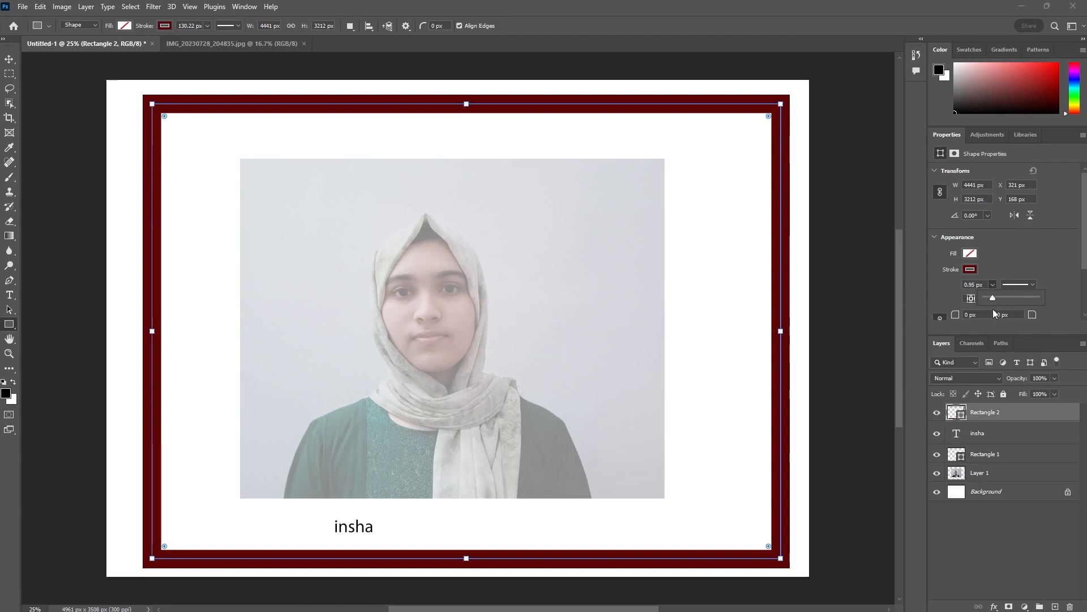
left_click(997, 308)
Step: Create a third rectangle shape of 4441 x 3212 px just outside the canvas edge
left_click(855, 291)
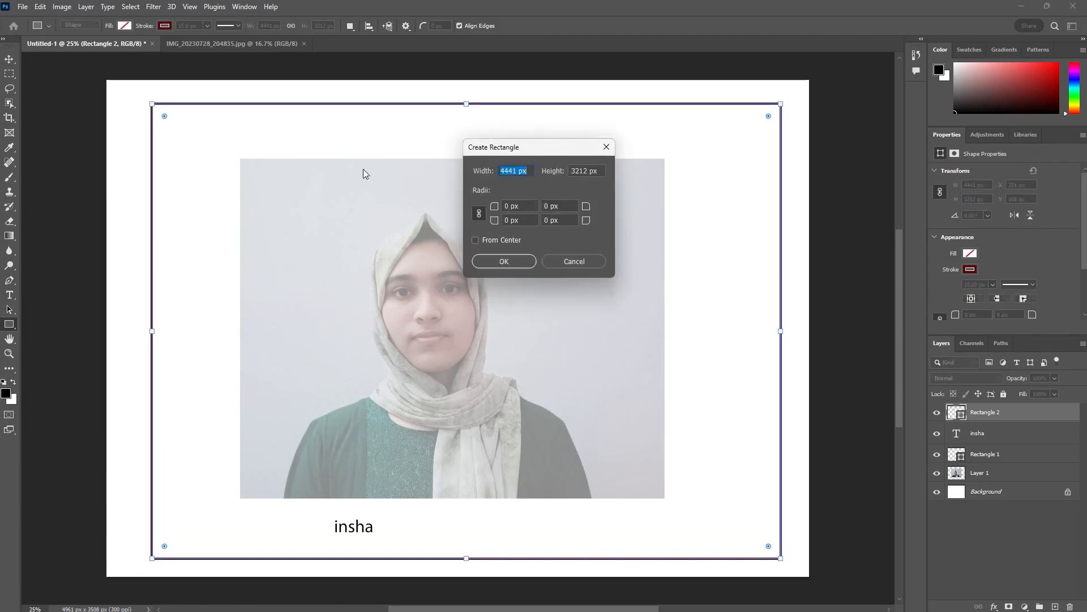
left_click(513, 260)
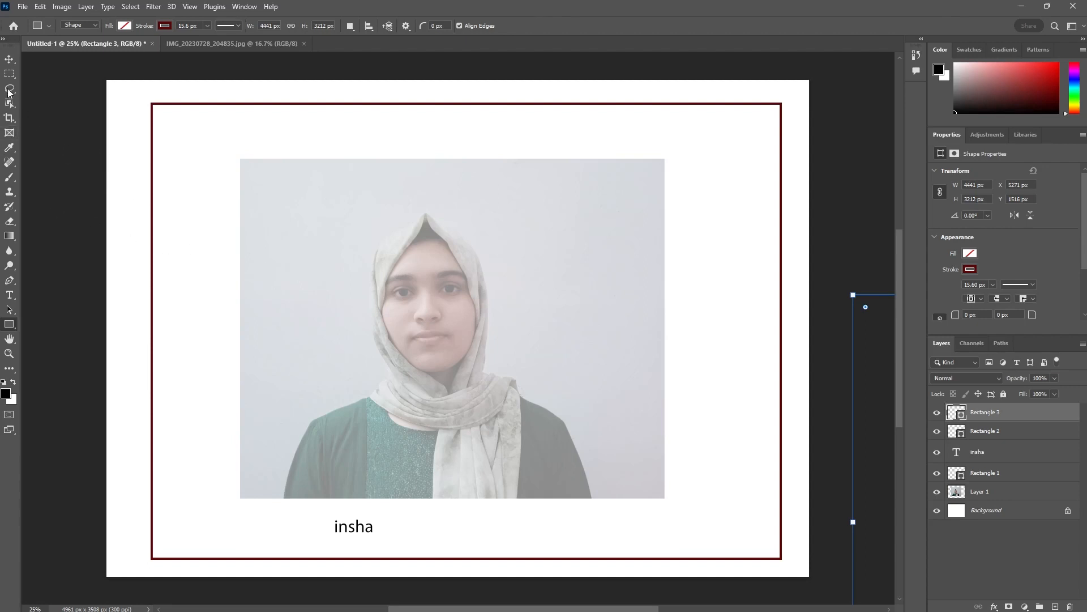
Step: Try to reposition the portrait photo with the Move tool
left_click(9, 59)
left_click(226, 179)
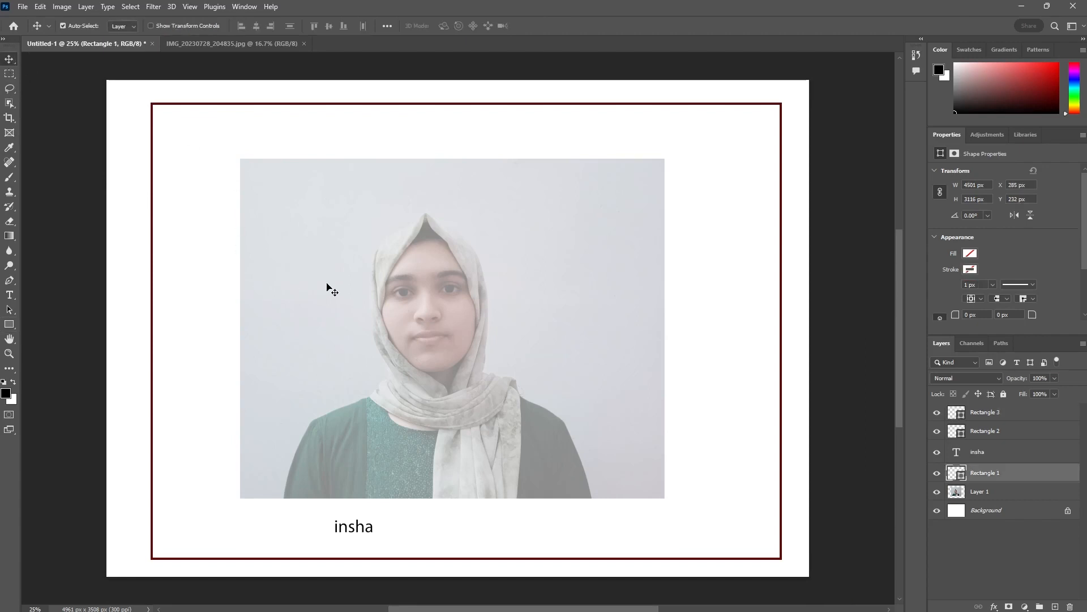
left_click(989, 491)
left_click(616, 333)
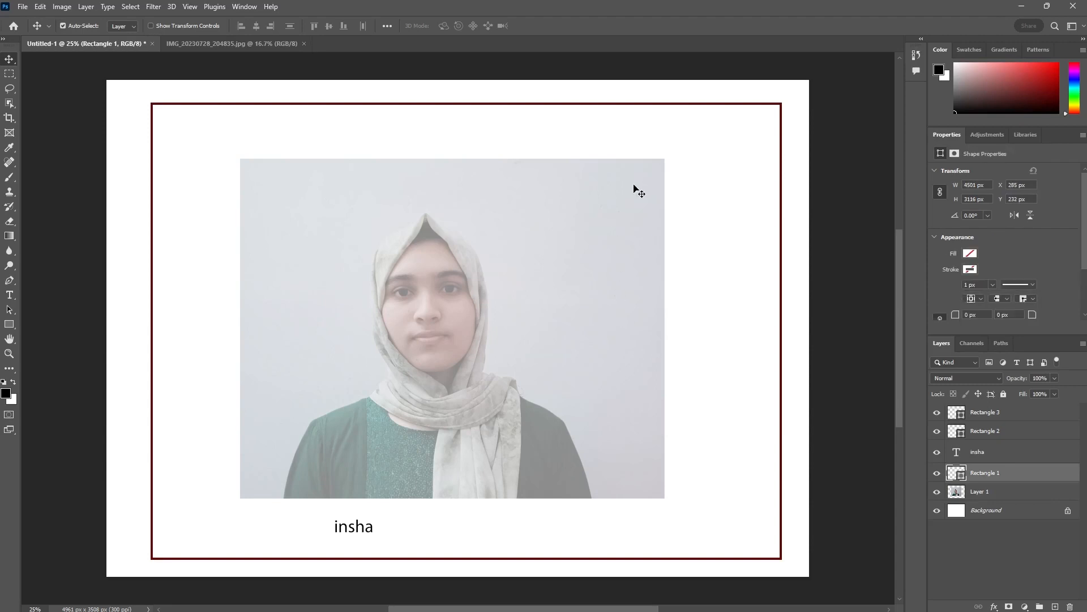
left_click_drag(653, 174, 635, 203)
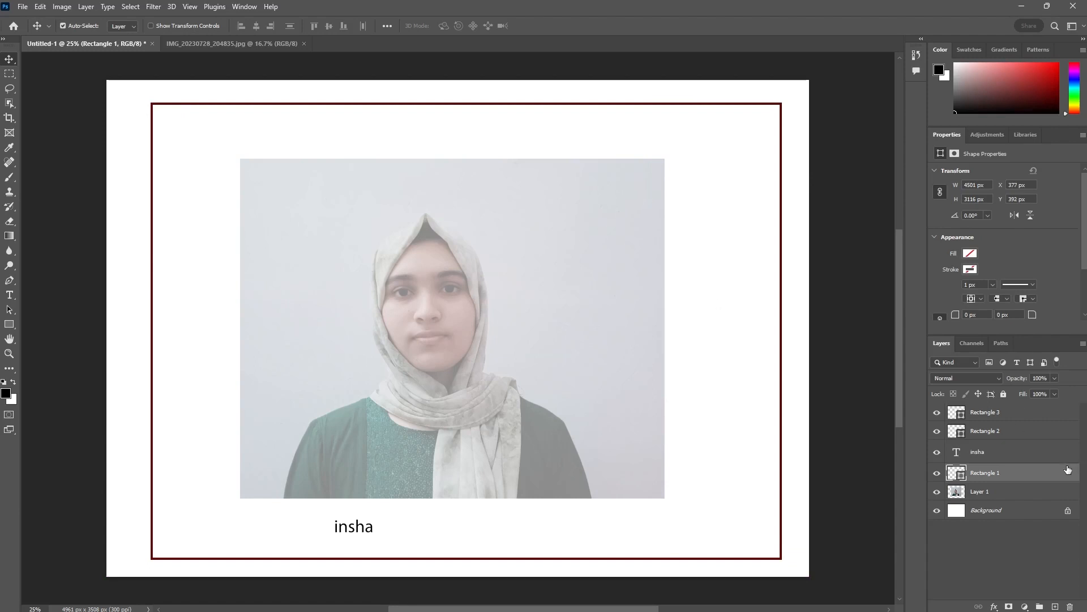
Step: Select Layer 1, dismiss its Layer Style settings, and try again to move the portrait photo
left_click(999, 494)
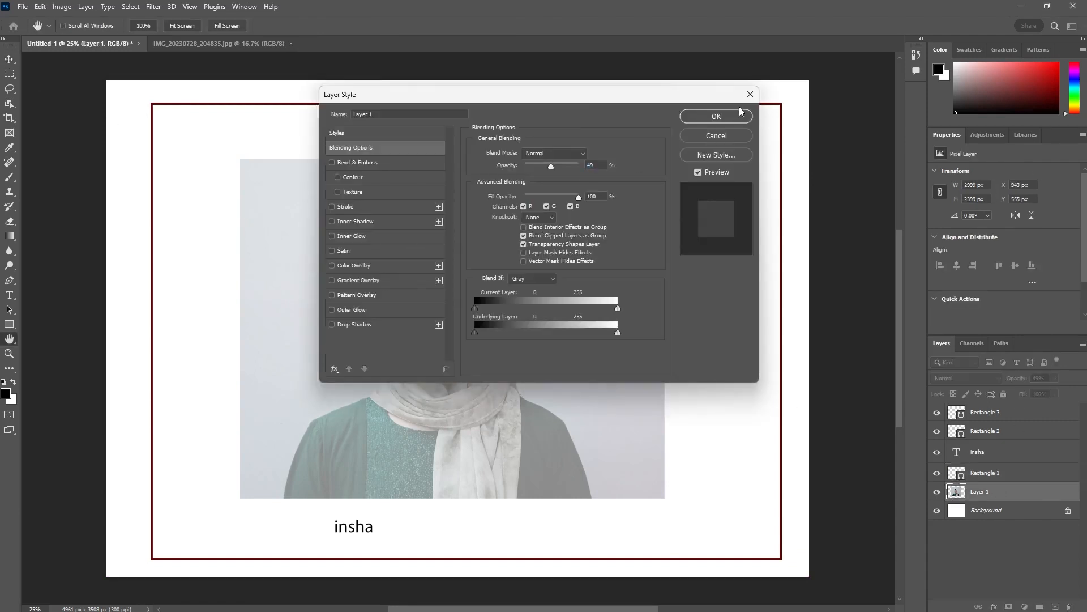
left_click(750, 94)
left_click(485, 240)
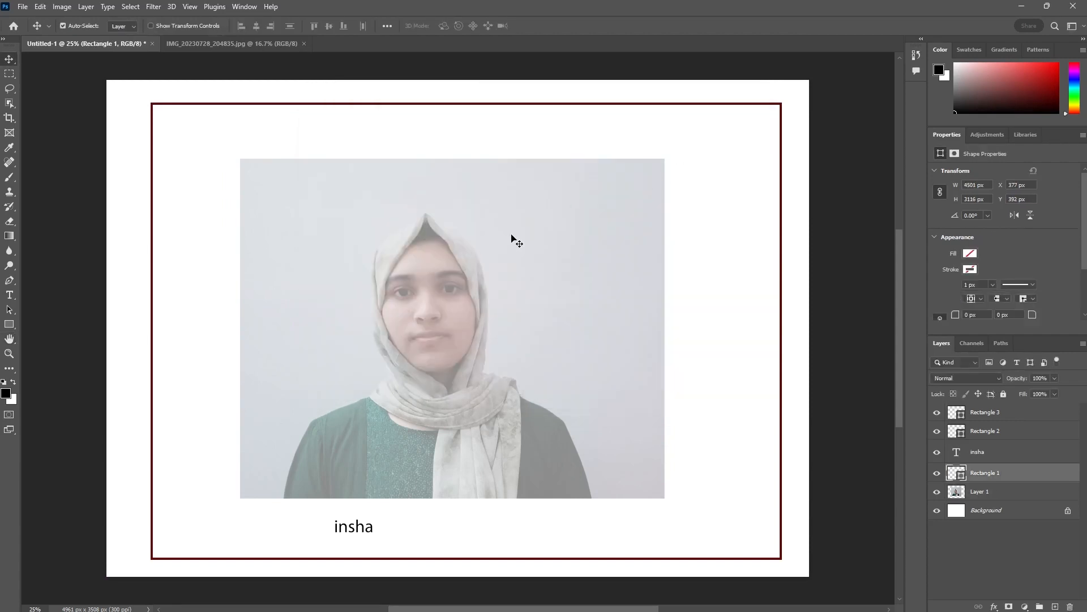
left_click(999, 498)
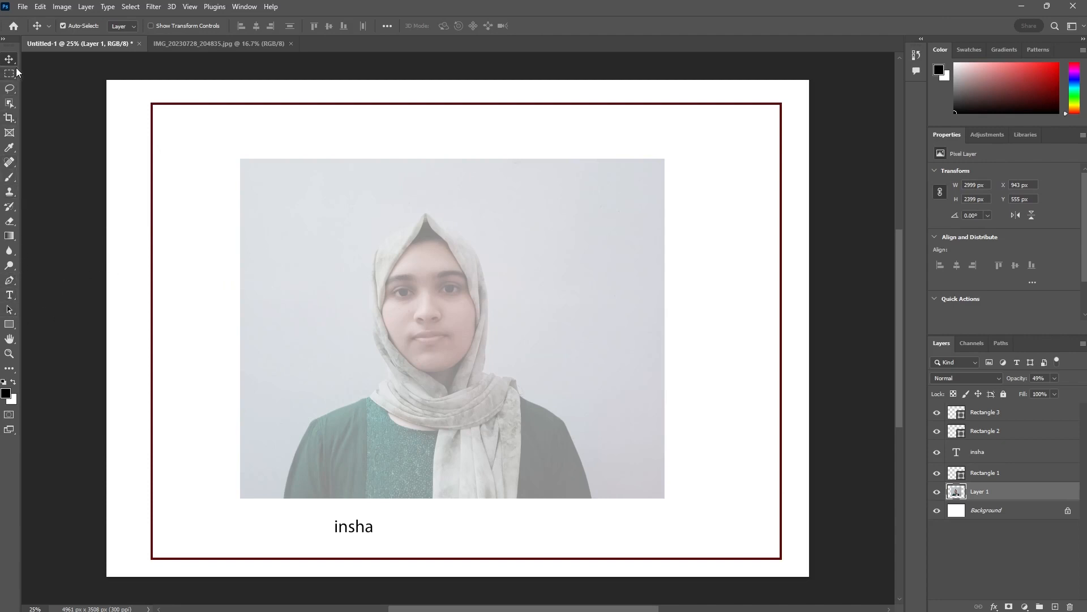
left_click(264, 240)
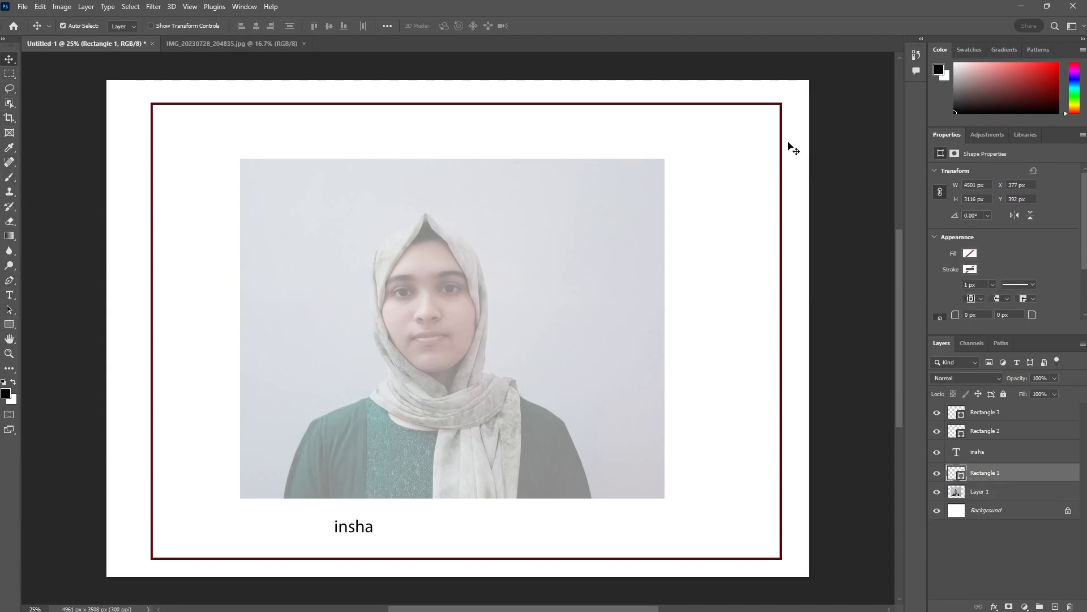
left_click(1010, 492)
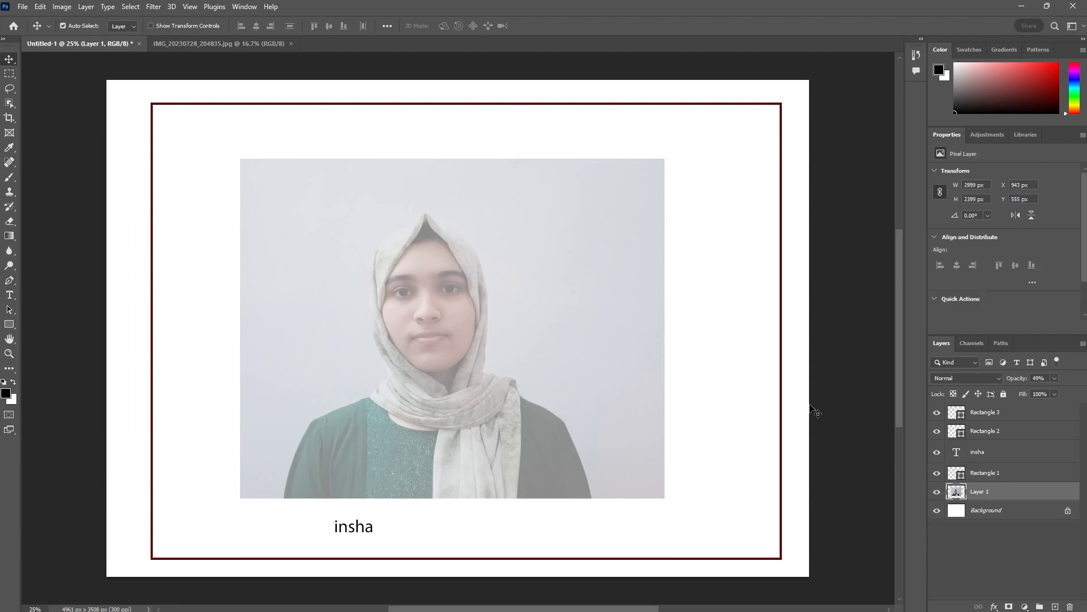
left_click(646, 331)
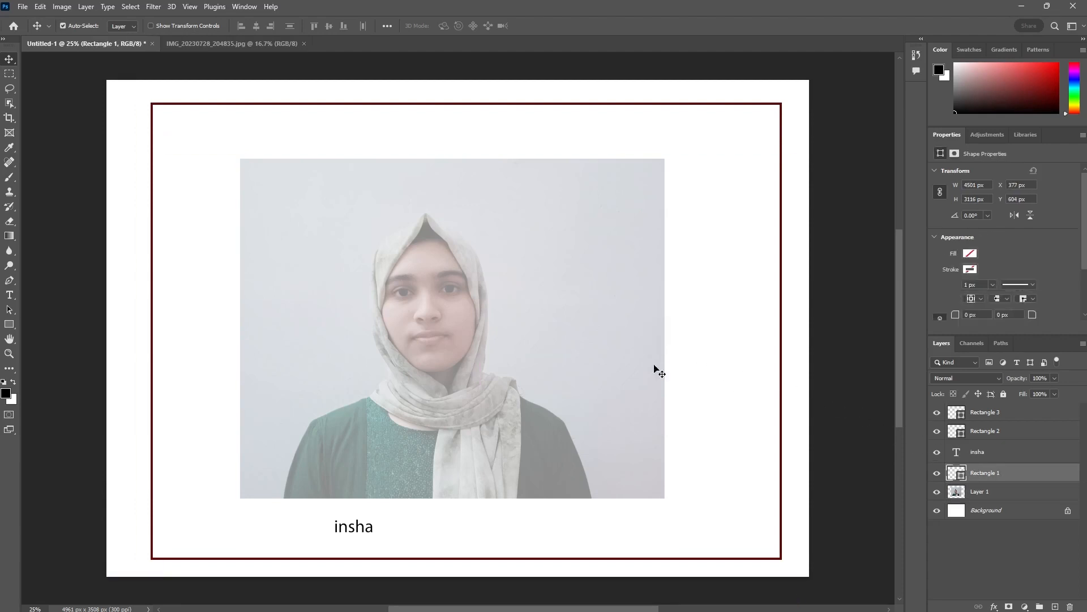
Step: Keep the name of Layer 1, try to move the photo upward on the canvas, and undo the move
double_click(982, 491)
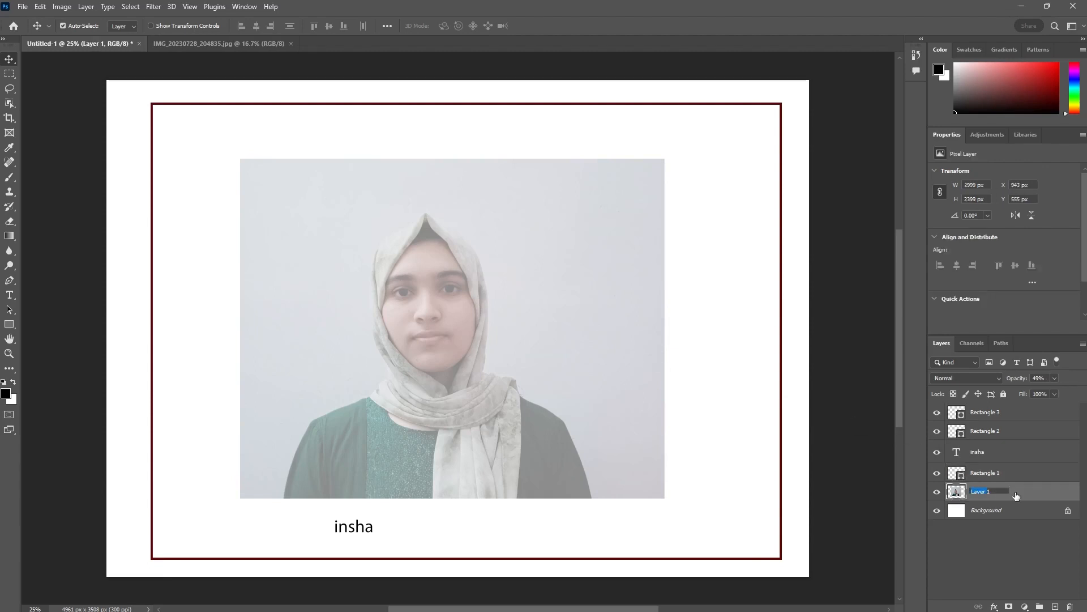
key("Return")
left_click(655, 416)
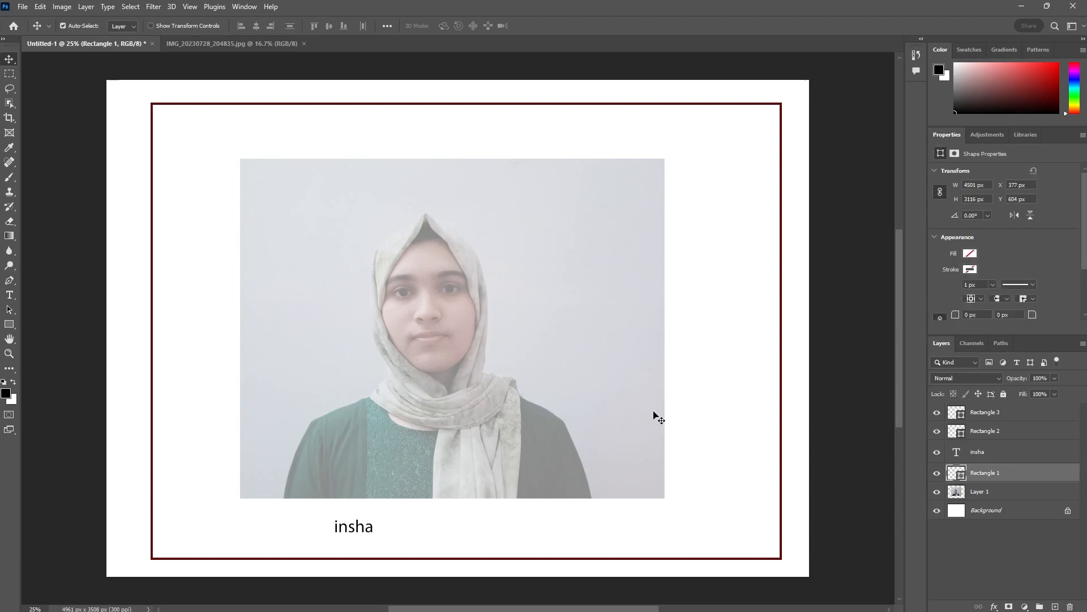
key("ctrl")
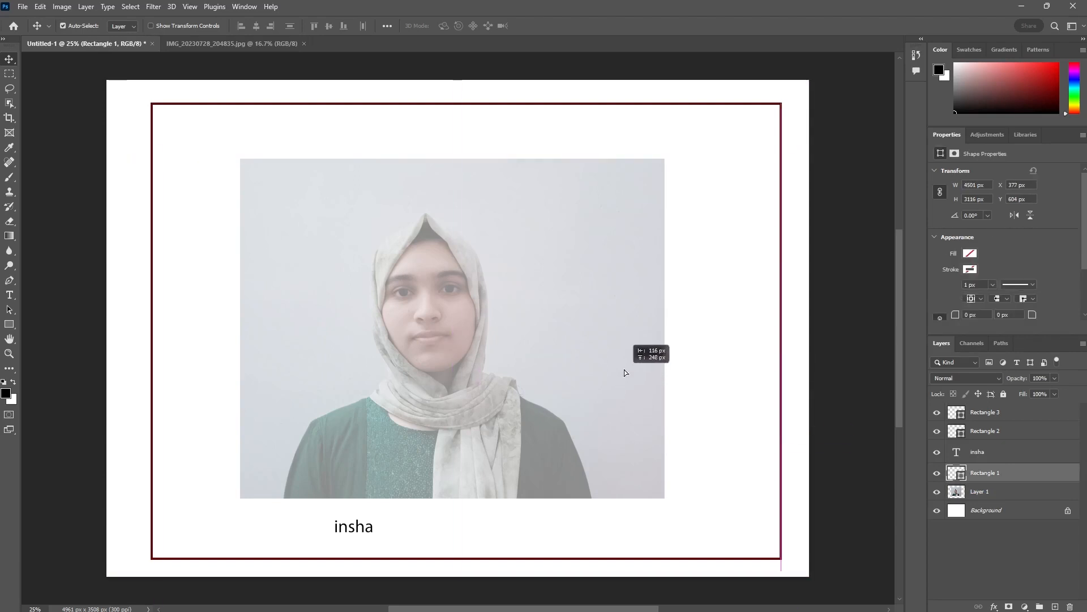
left_click_drag(624, 369, 642, 303)
key("ctrl+z")
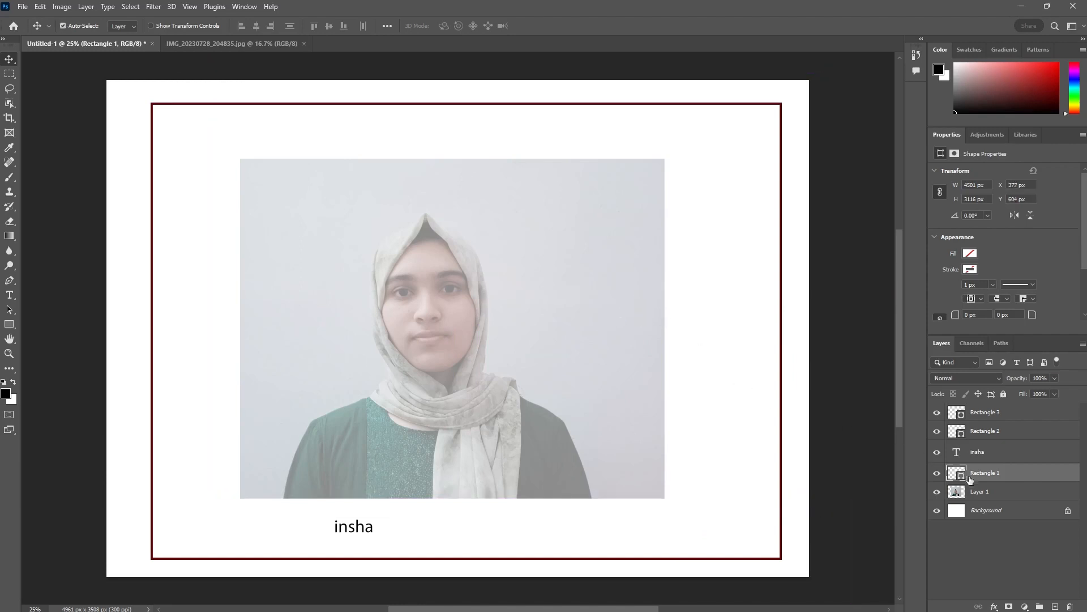
Step: Reselect Layer 1 and try to move the portrait photo from its upper-left area
left_click(971, 493)
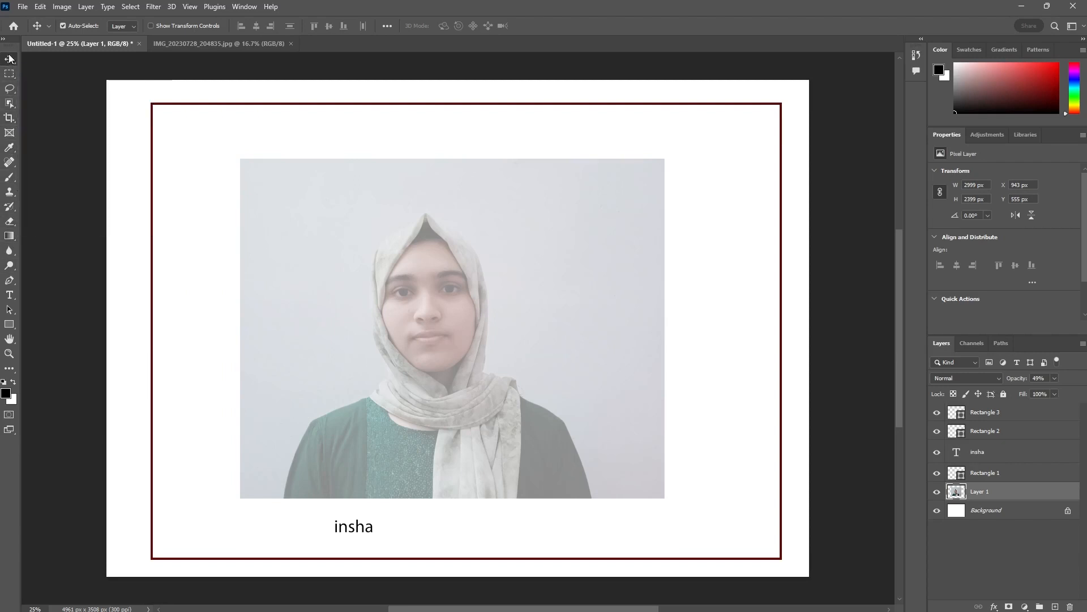
left_click(235, 192)
left_click_drag(234, 188, 220, 173)
left_click_drag(271, 198, 272, 223)
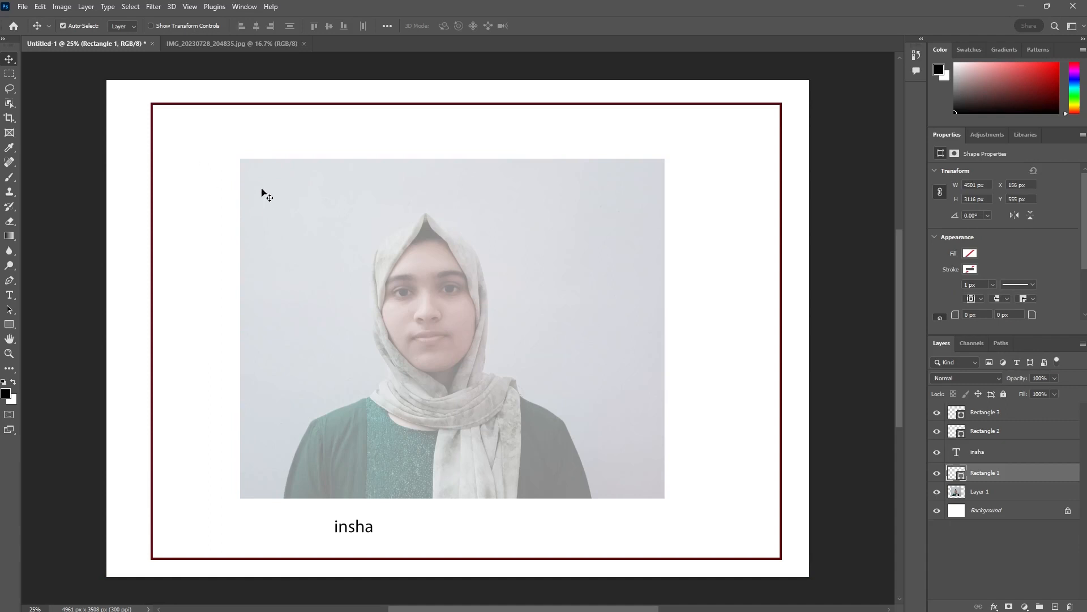
Step: Delete the Rectangle 1 layer and undo the additional deletion of the photo layer
key("Delete")
key("Delete")
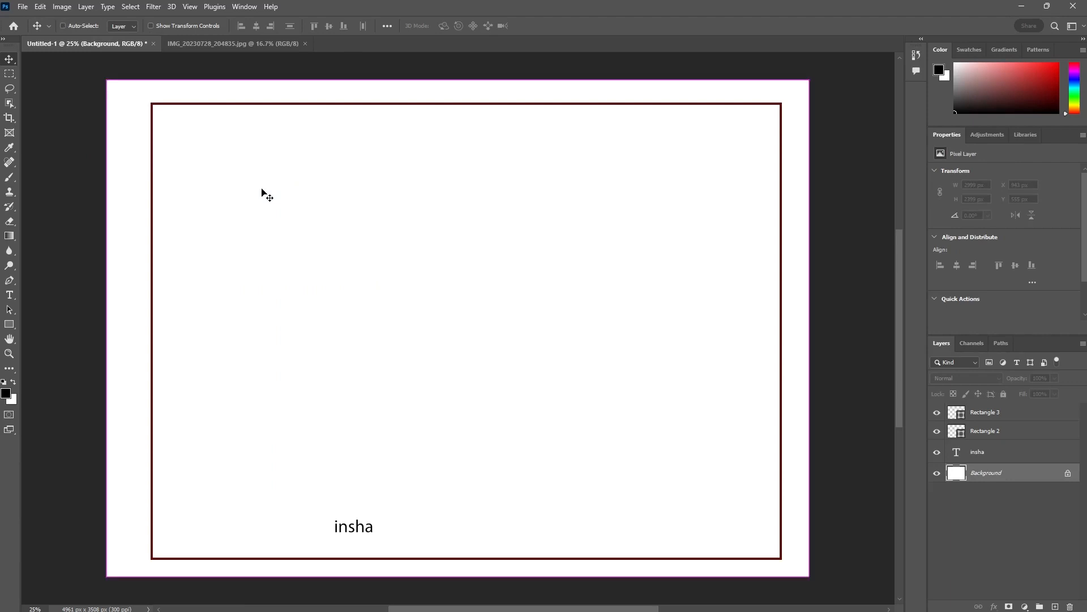
key("ctrl+z")
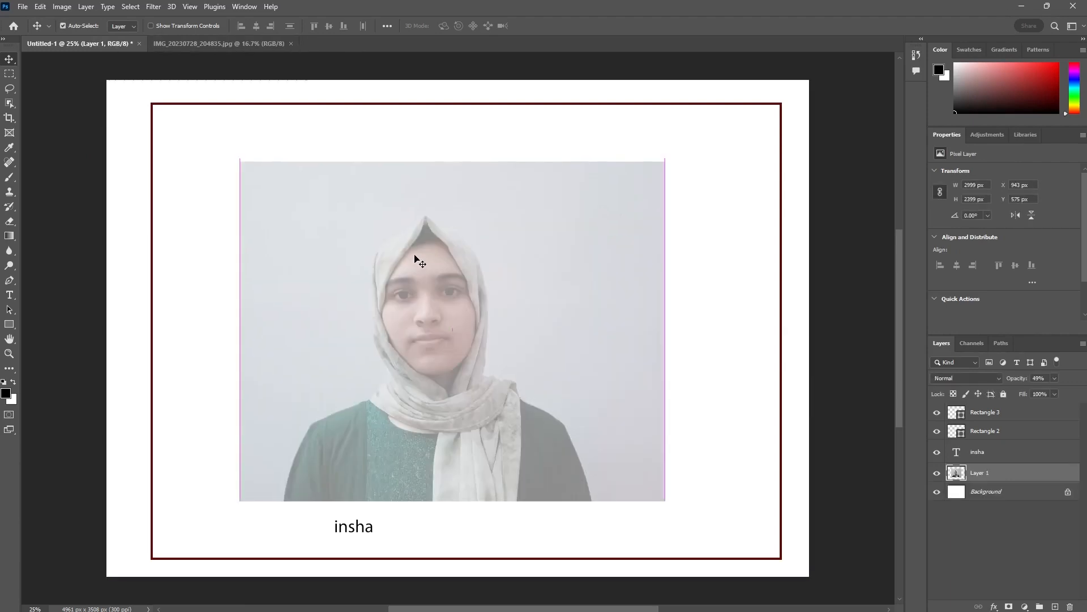
Step: Move the portrait photo slightly left within the border, to about X 907 px and Y 575 px
mouse_move(403, 245)
left_mouse_down()
mouse_move(400, 216)
mouse_move(397, 239)
left_mouse_up()
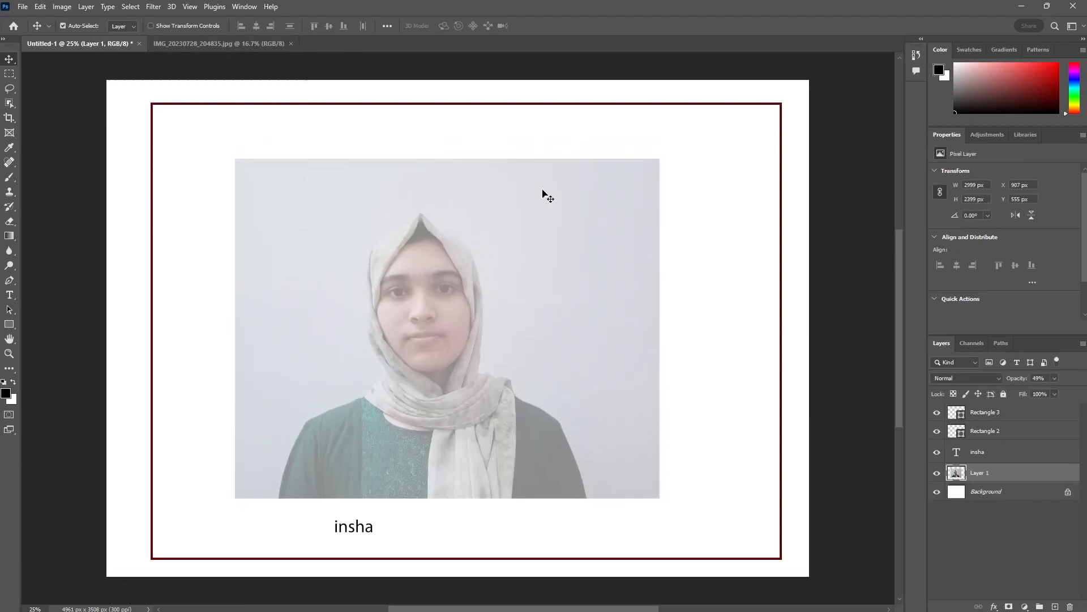
mouse_move(656, 167)
left_mouse_down()
mouse_move(666, 154)
mouse_move(656, 171)
left_mouse_up()
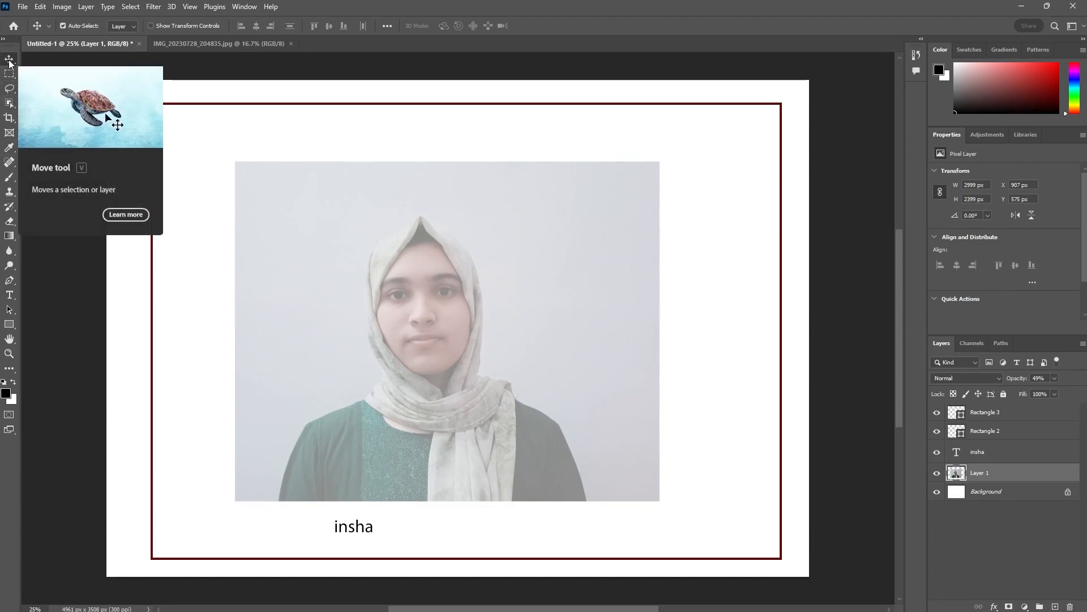
Step: In IMG_20230728_204835.jpg, try to move the locked Background layer, then unlock it into a normal layer
left_click(188, 43)
left_click_drag(487, 257, 491, 260)
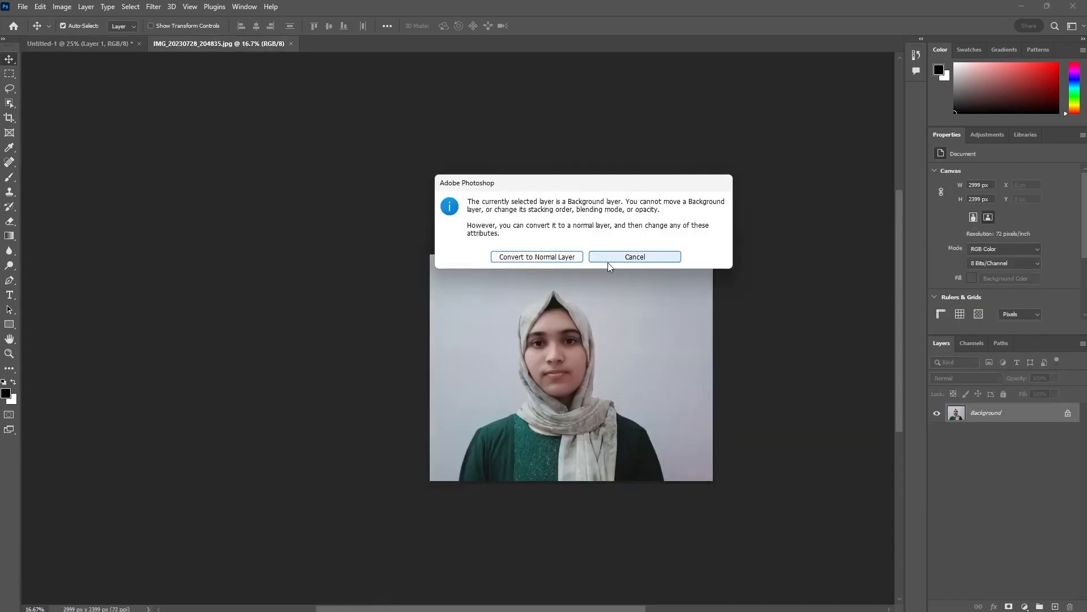
left_click(609, 261)
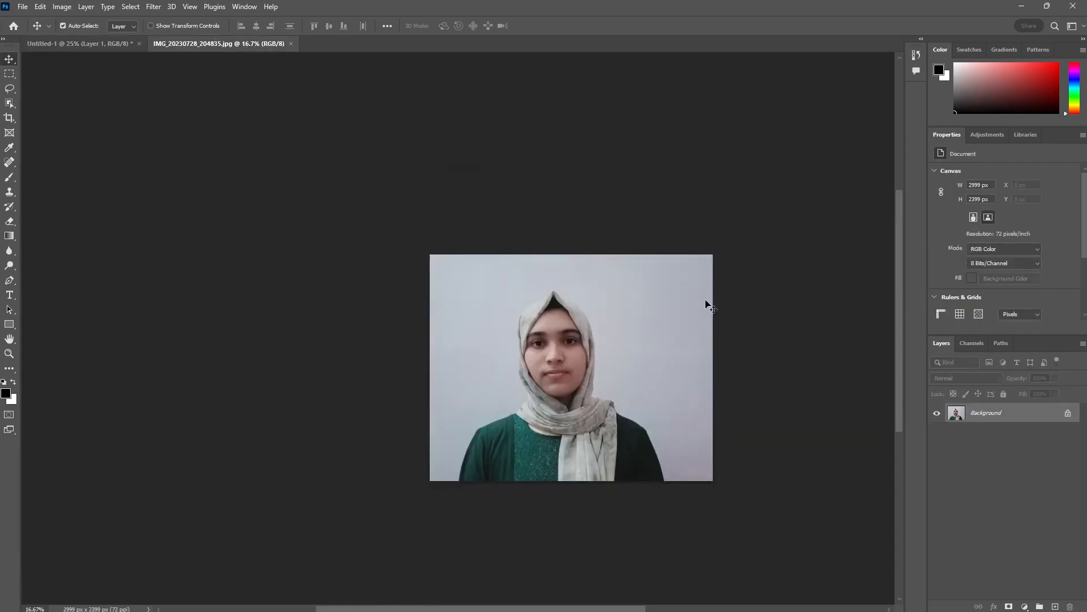
left_click(1067, 412)
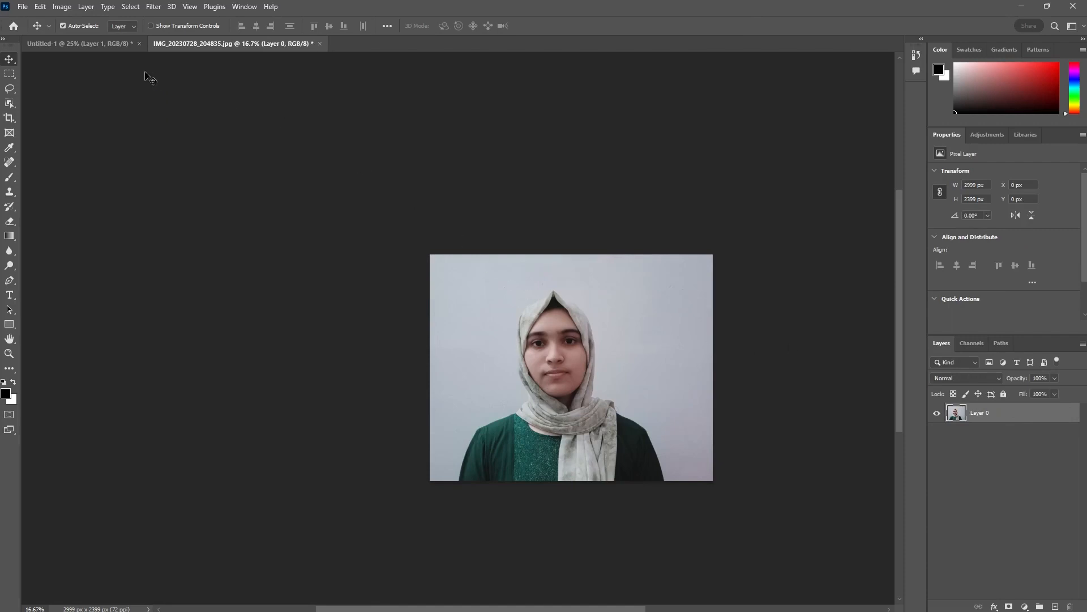
Step: Return to the Untitled-1 document and move the portrait photo to about X 907 px and Y 555 px
left_click(72, 43)
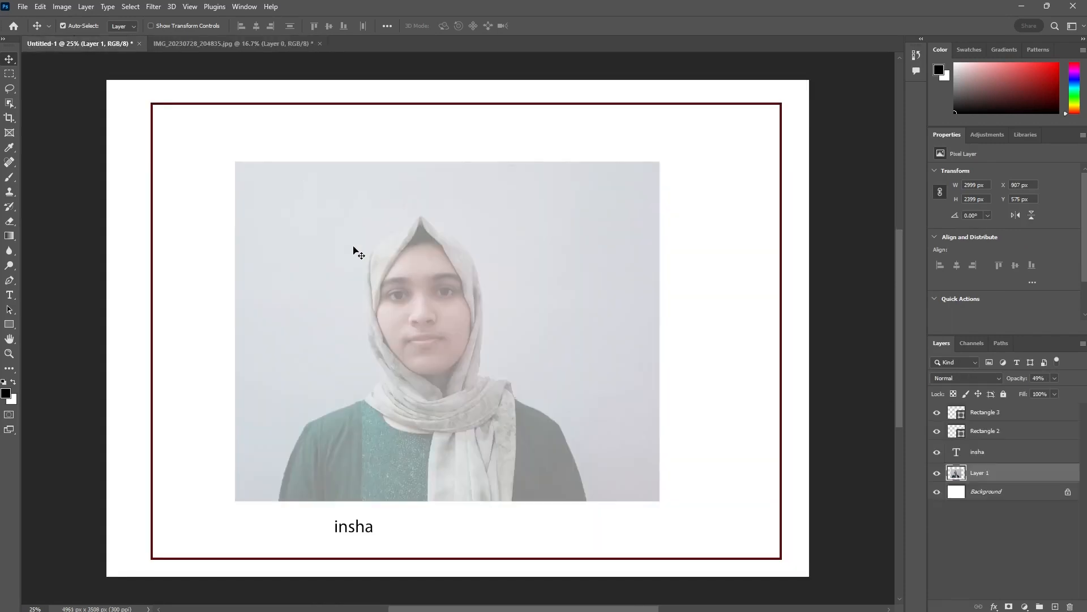
double_click(983, 473)
key("Return")
mouse_move(357, 252)
left_mouse_down()
mouse_move(357, 234)
mouse_move(352, 253)
mouse_move(353, 242)
left_mouse_up()
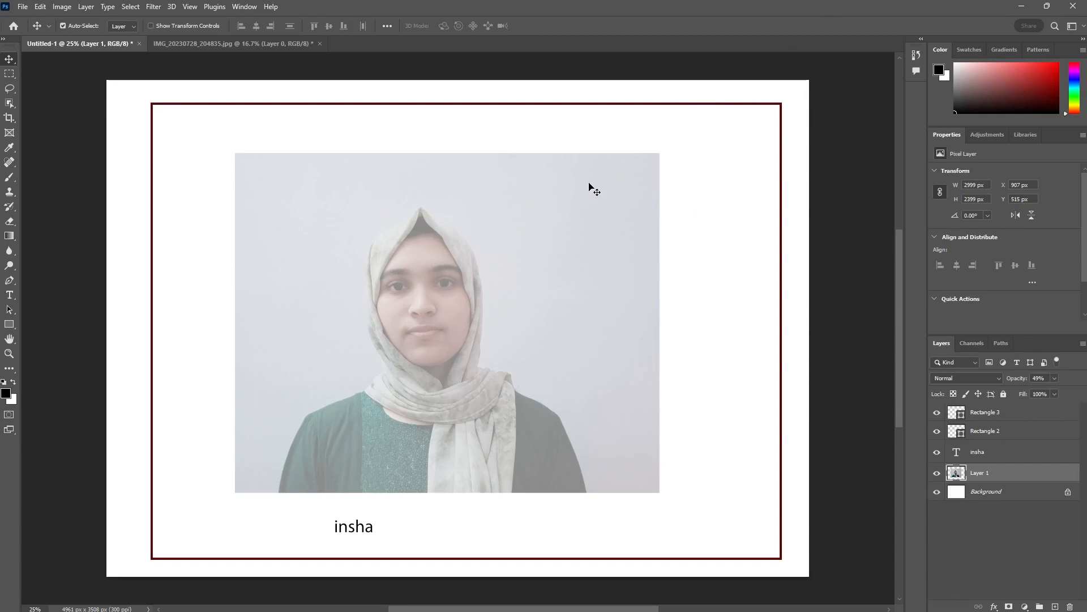
left_click_drag(590, 182, 594, 184)
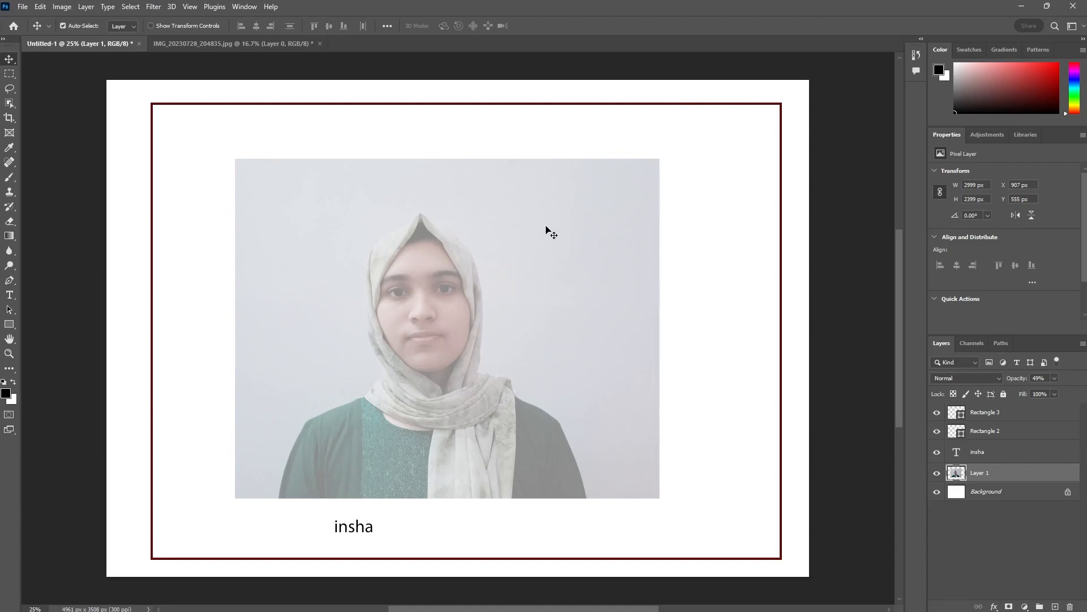
scroll(544, 229, "down", 2)
scroll(543, 237, "up", 3)
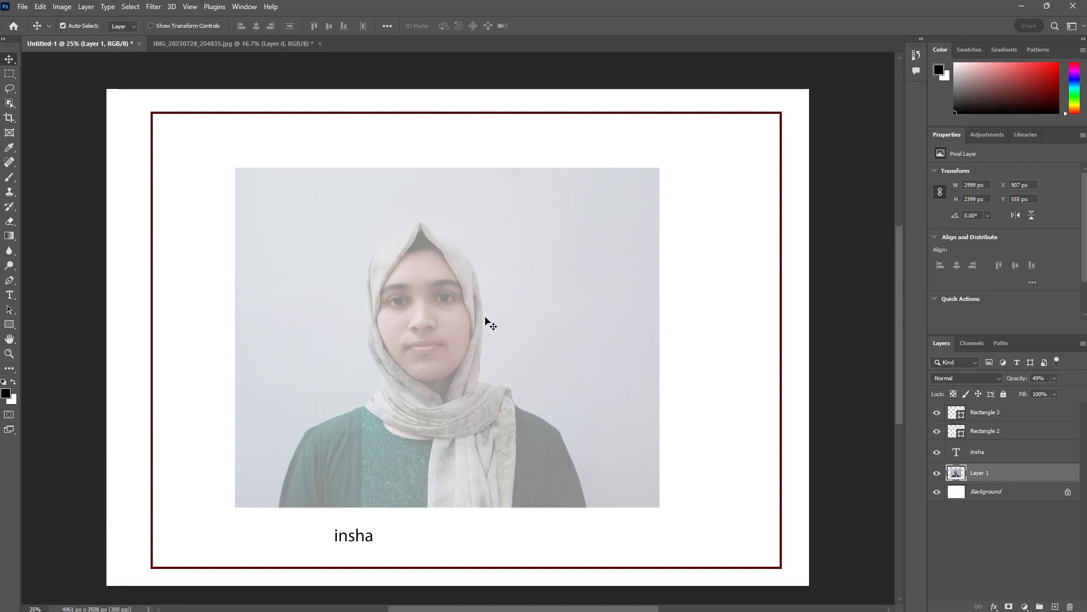
Step: Try a Pattern Overlay layer style with the green leaves pattern on the portrait photo, then cancel it
scroll(537, 331, "up", 2)
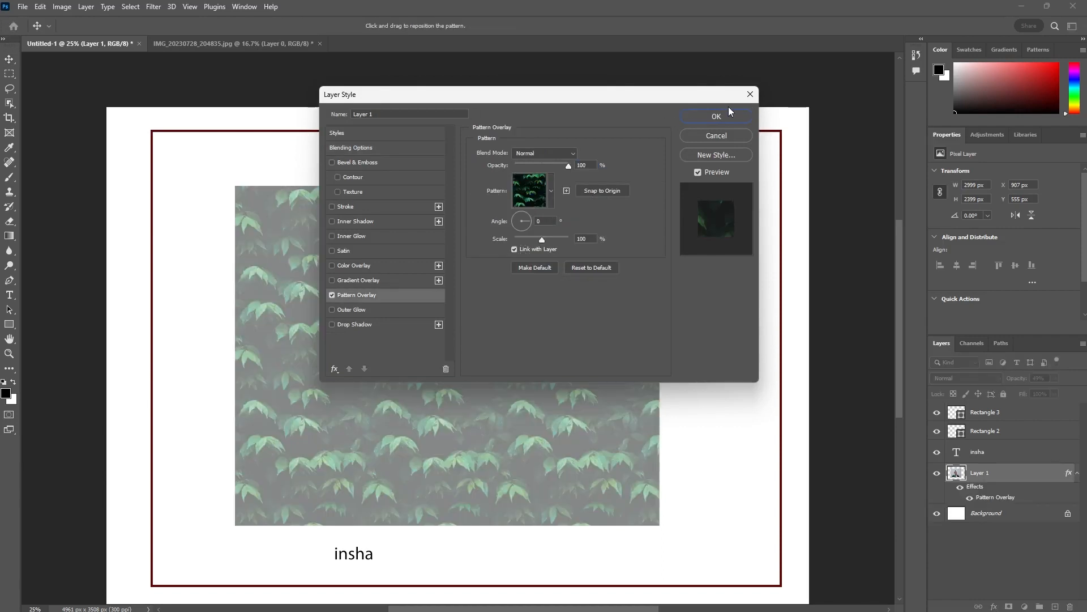
left_click(750, 94)
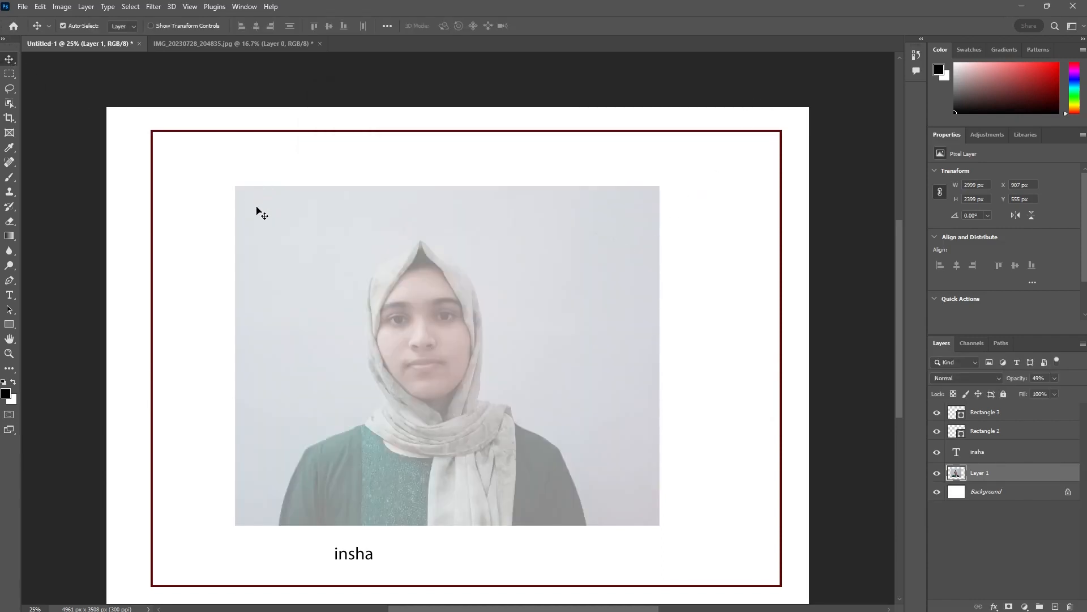
Step: Scale the portrait photo up proportionally to about 112.7%, keeping its lower-left corner fixed inside the border
key("ctrl+t")
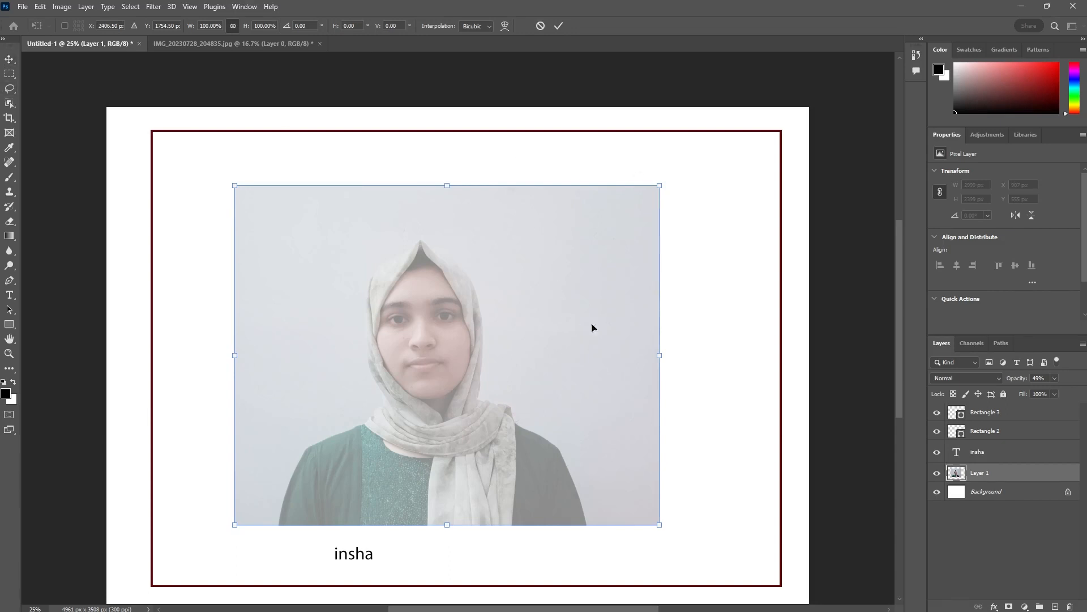
key("Return")
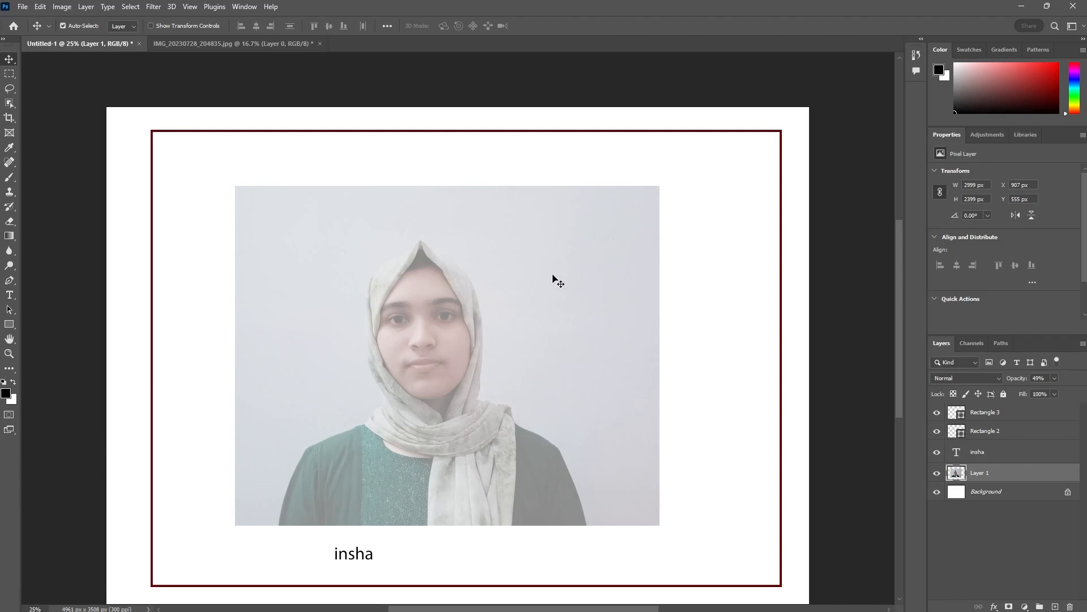
key("ctrl+t")
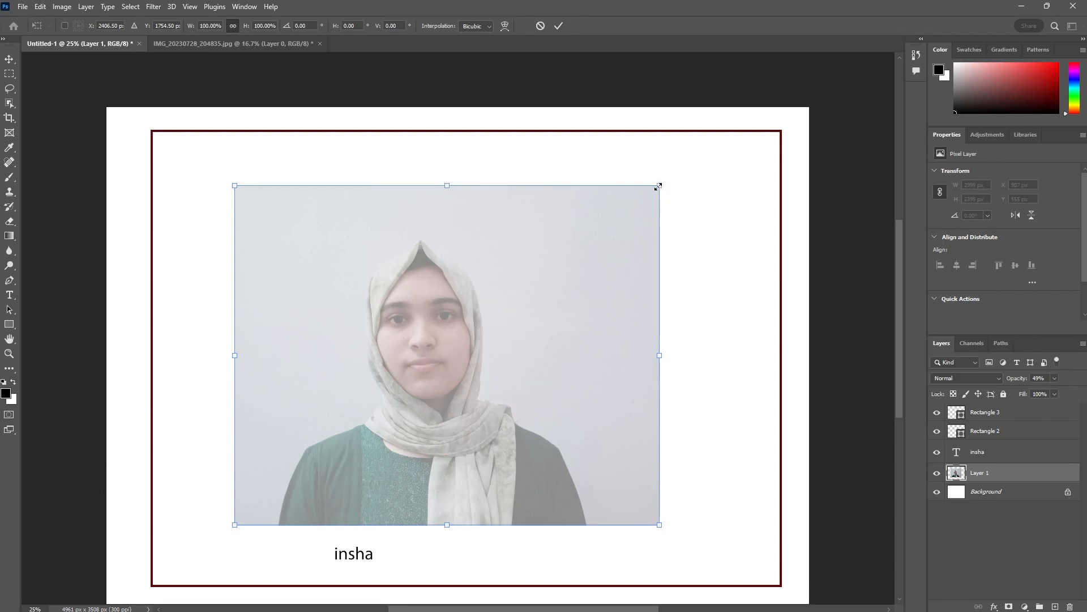
left_click_drag(658, 185, 734, 187)
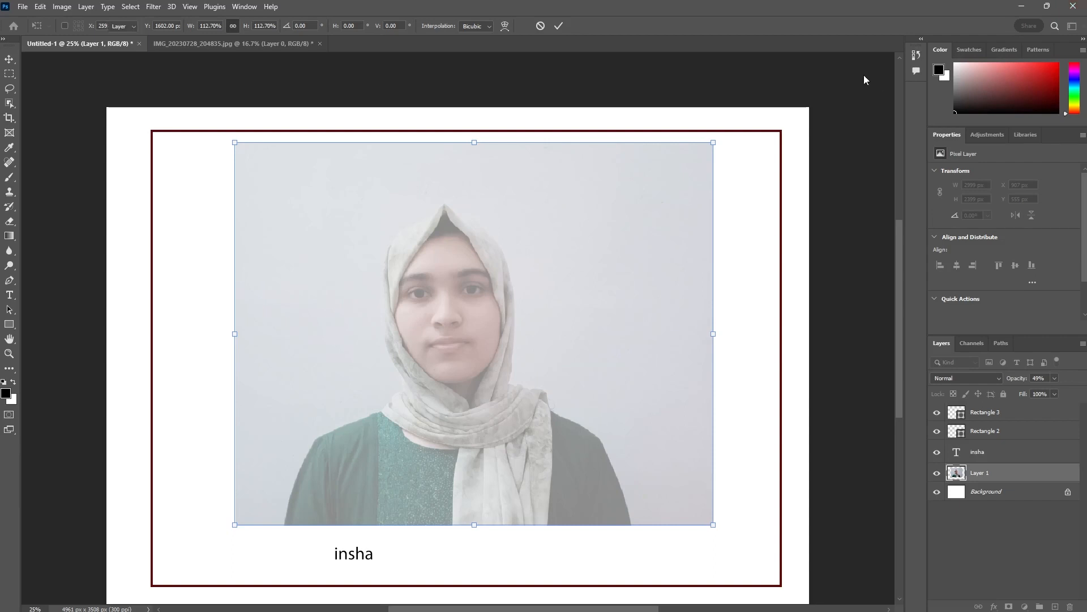
key("Return")
Step: Quit the program, discarding the changes to IMG_20230728_204835.jpg
left_click(1074, 5)
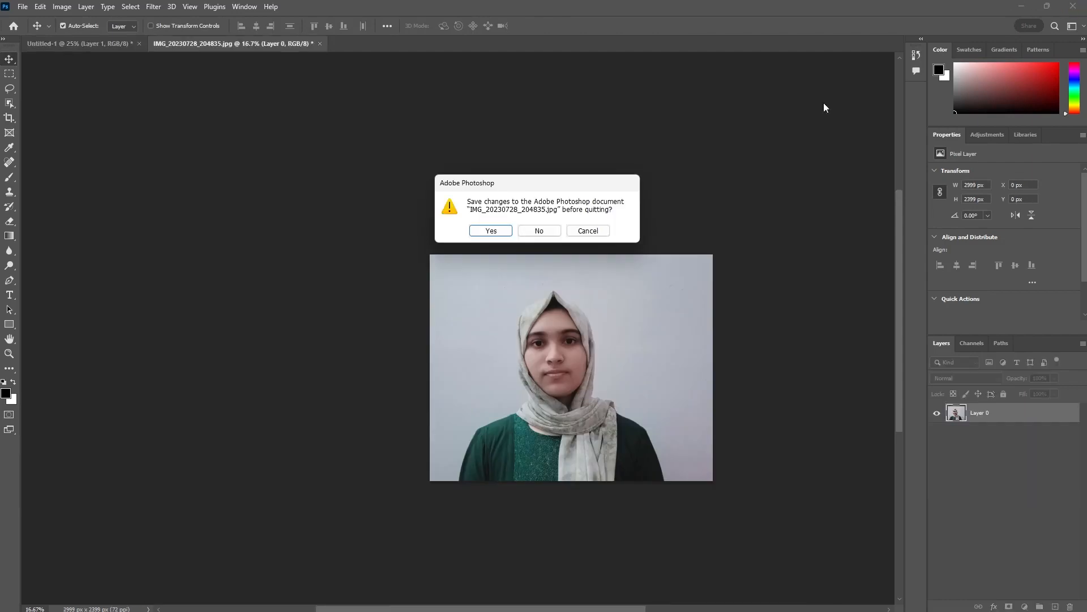
left_click(541, 233)
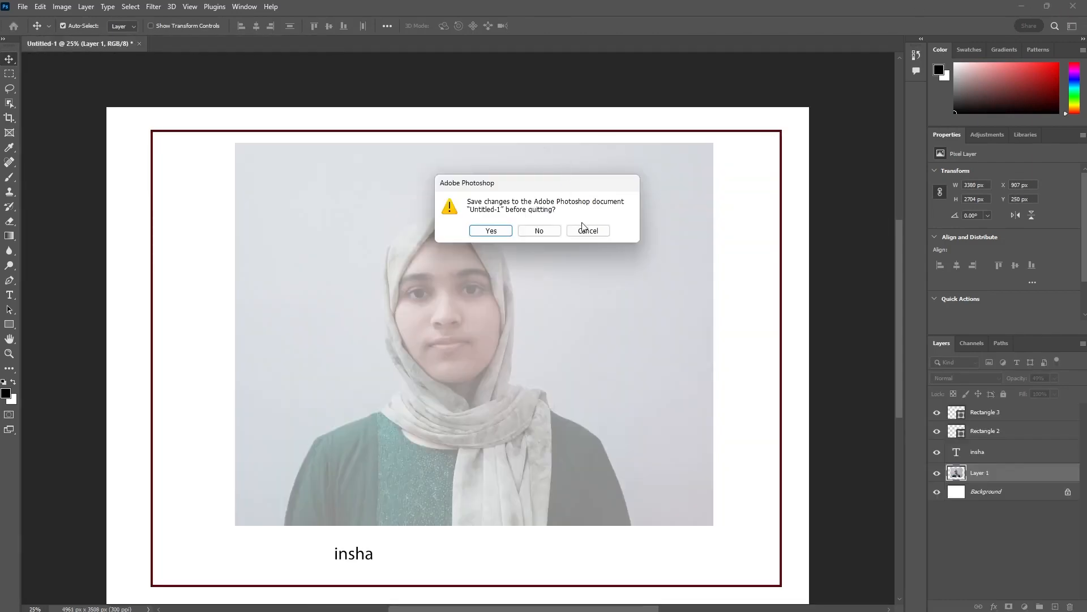